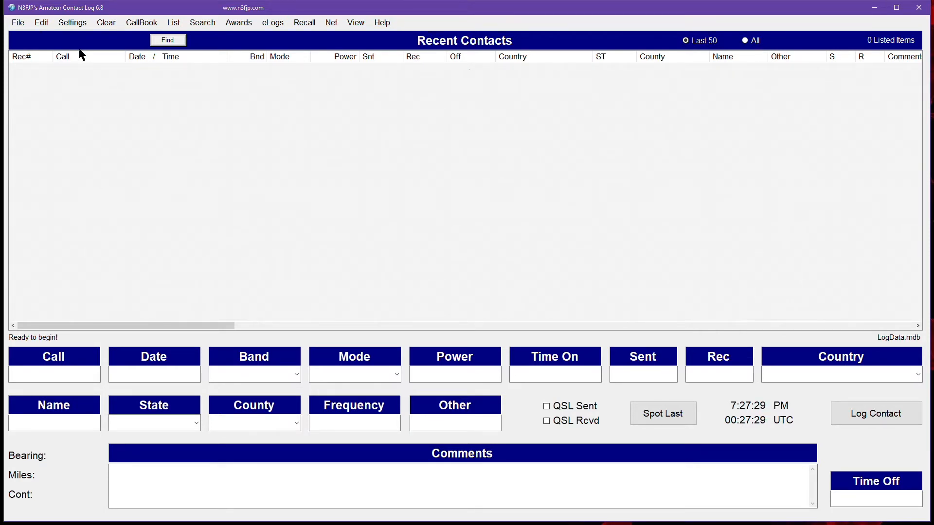
Open the station setup form, review its common and optional fields, and close it
{"action": "left_click", "coordinate": [85, 30]}
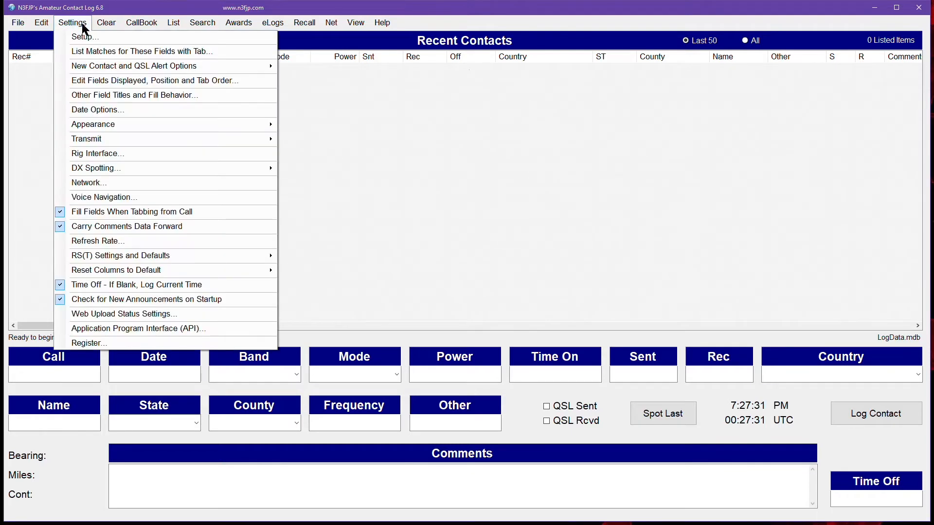
{"action": "left_click", "coordinate": [72, 28]}
{"action": "left_click", "coordinate": [74, 28]}
{"action": "left_click", "coordinate": [73, 29]}
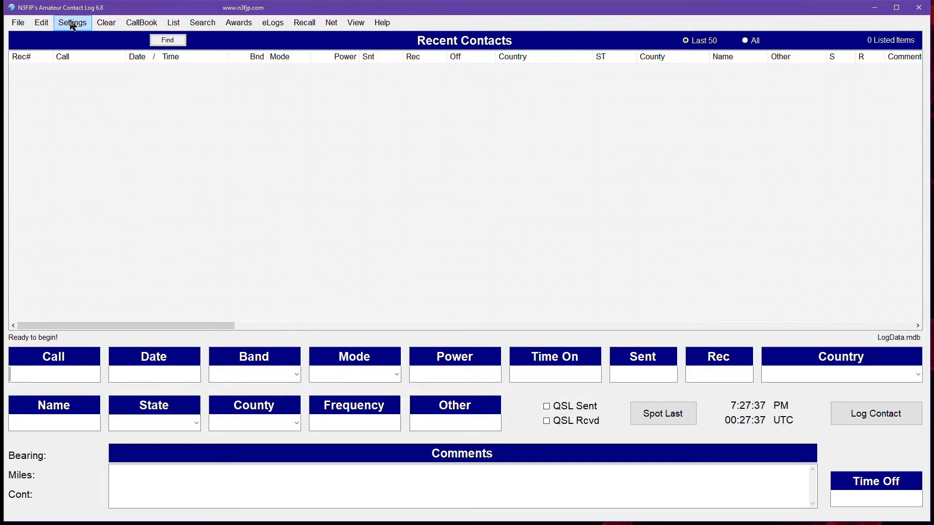
{"action": "left_click", "coordinate": [73, 27]}
{"action": "left_click", "coordinate": [78, 36]}
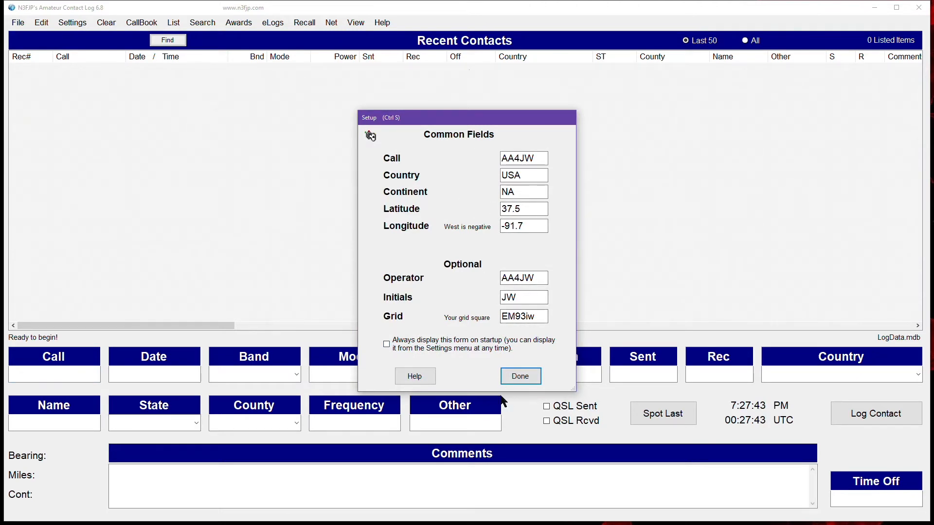
{"action": "left_click", "coordinate": [520, 376]}
Open the titles settings for the Other fields and title Other 1 MY_SIG_INFO
{"action": "left_click", "coordinate": [72, 24]}
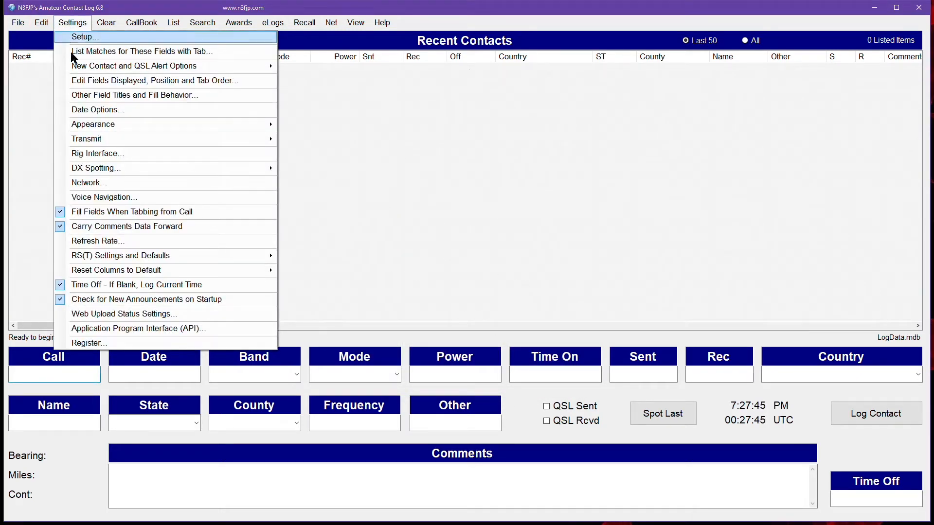
{"action": "left_click", "coordinate": [112, 96]}
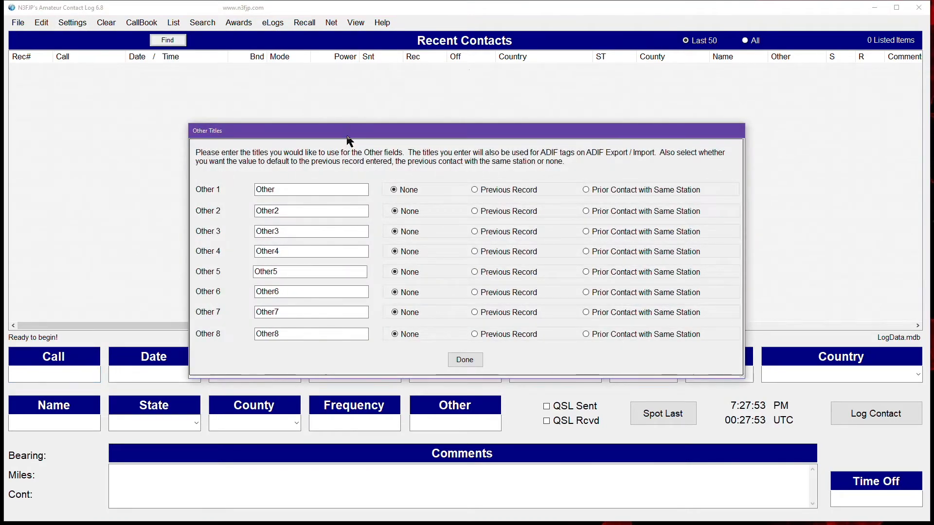
{"action": "left_click_drag", "start_coordinate": [355, 125], "coordinate": [363, 103]}
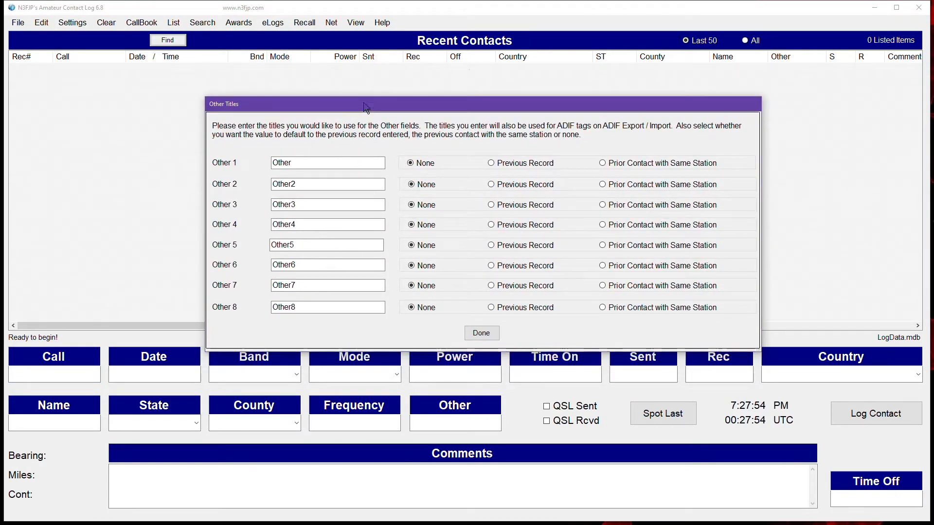
{"action": "double_click", "coordinate": [340, 164]}
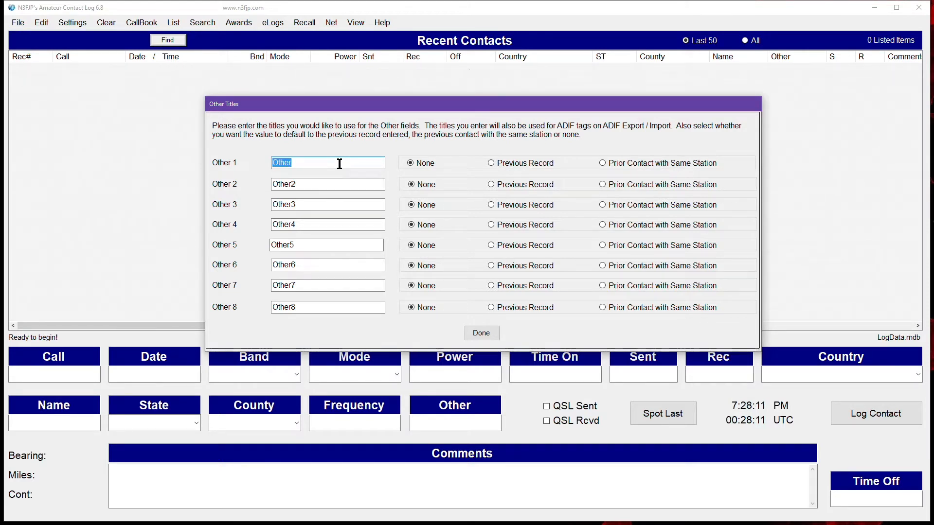
{"action": "type", "text": "MY"}
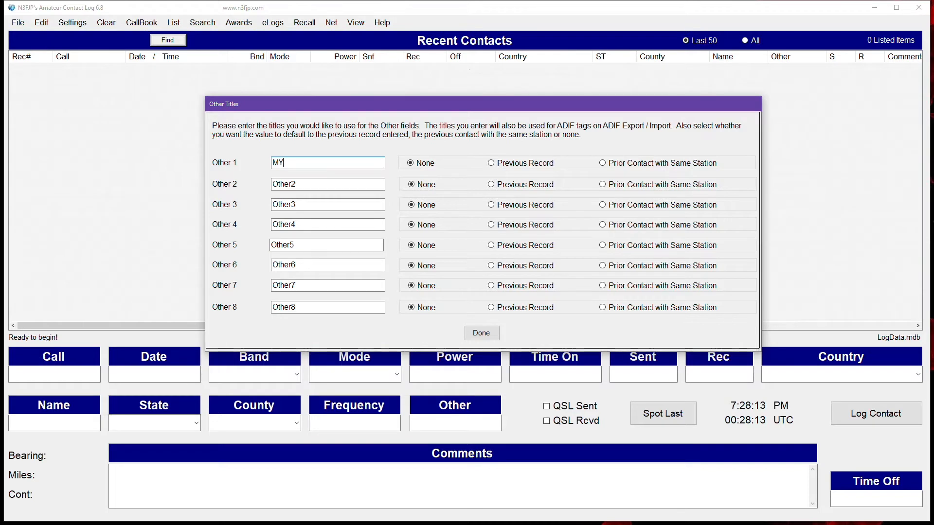
{"action": "type", "text": "_SIG_INFO"}
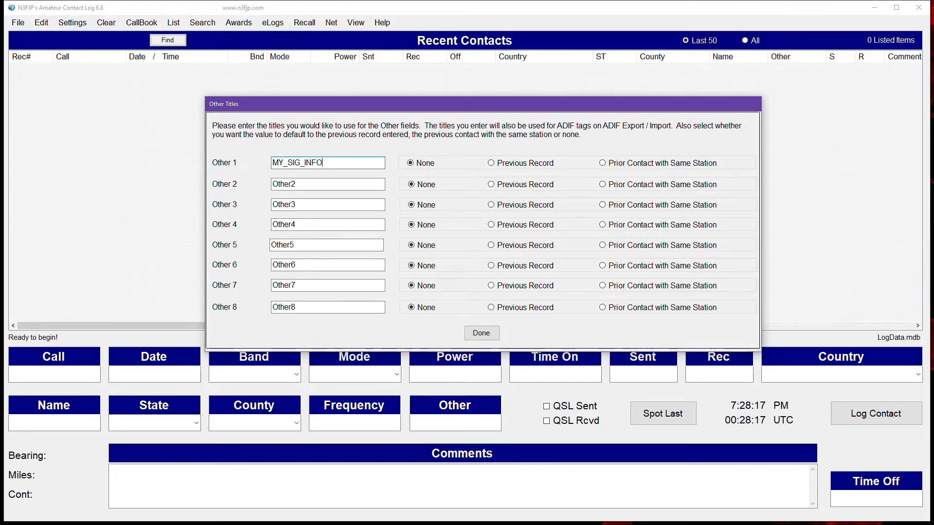
Title Other 2 SIG_INFO, make Other 1 default to the previous record, and accept the field titles
{"action": "left_click", "coordinate": [335, 188]}
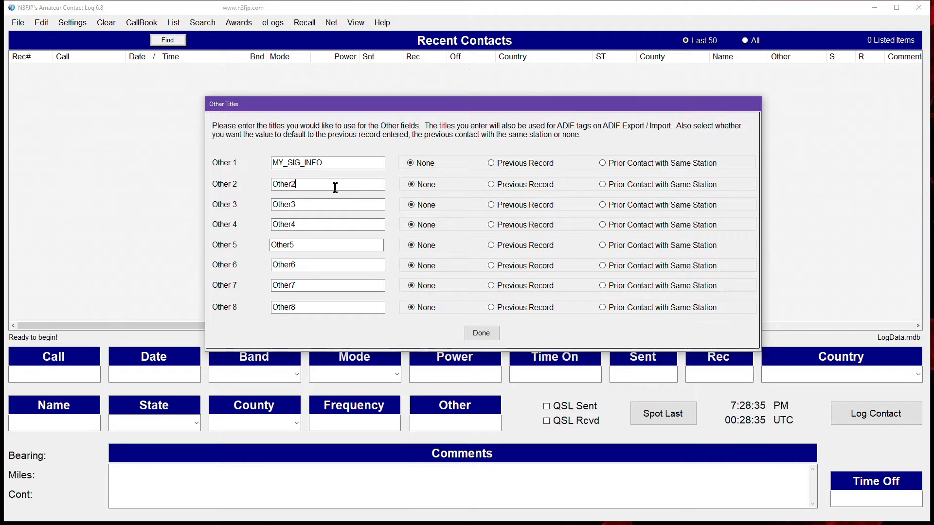
{"action": "key", "text": "BackSpace"}
{"action": "key", "text": "BackSpace"}
{"action": "key", "text": "BackSpace"}
{"action": "key", "text": "BackSpace"}
{"action": "key", "text": "BackSpace"}
{"action": "key", "text": "BackSpace"}
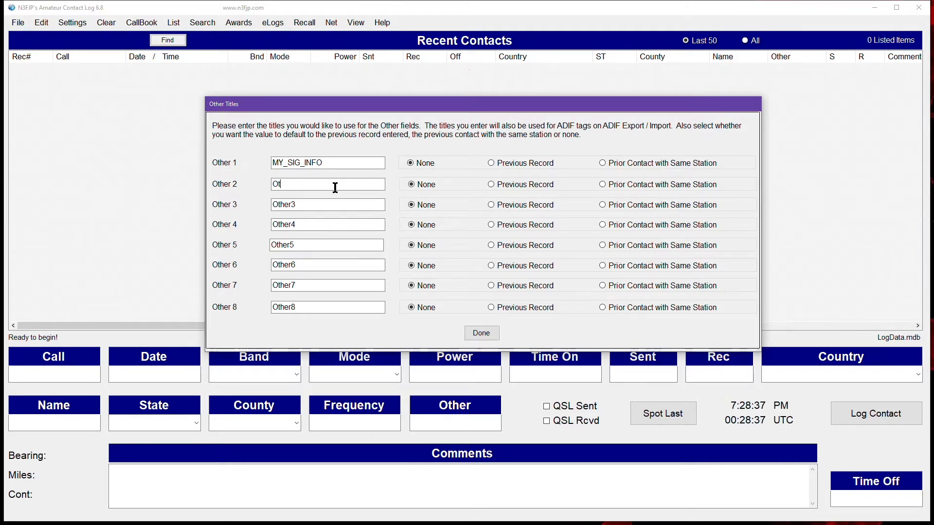
{"action": "type", "text": "SIG_INF"}
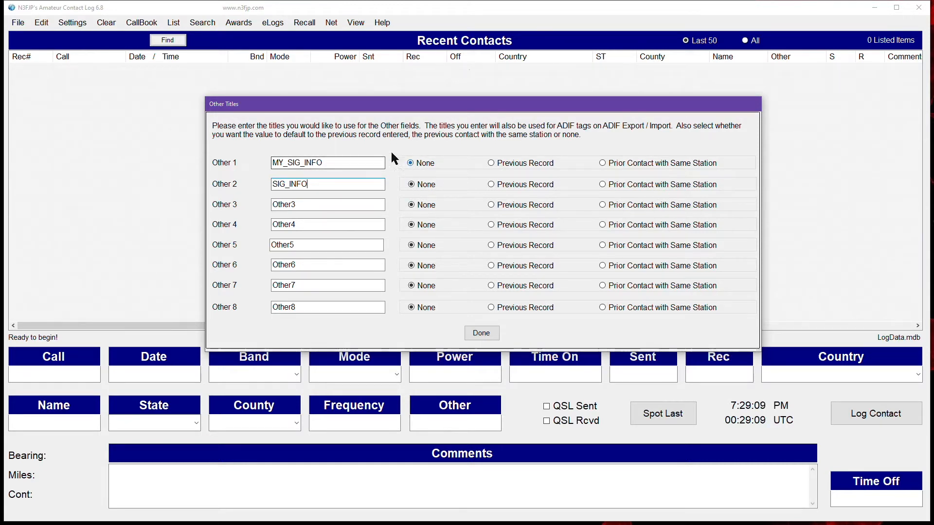
{"action": "left_click", "coordinate": [491, 163]}
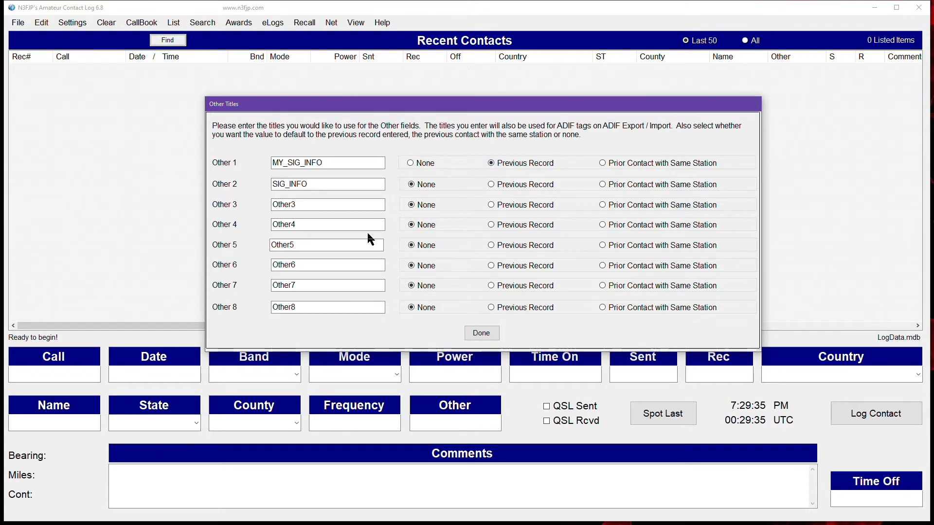
{"action": "left_click", "coordinate": [482, 333]}
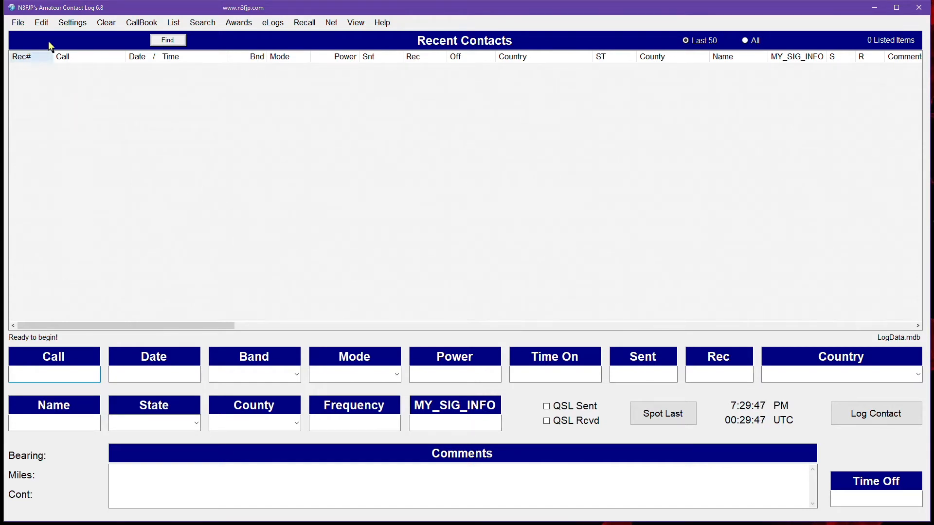
{"action": "left_click", "coordinate": [65, 26]}
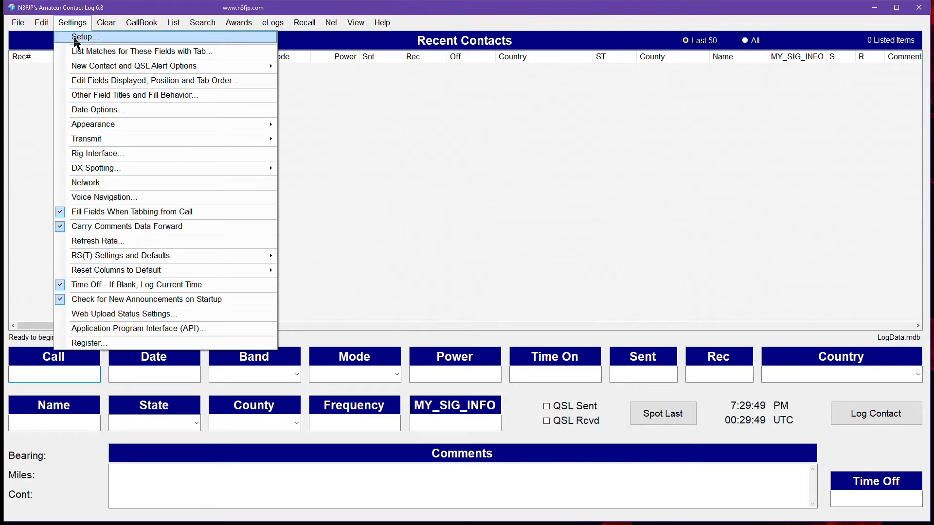
{"action": "left_click", "coordinate": [108, 82]}
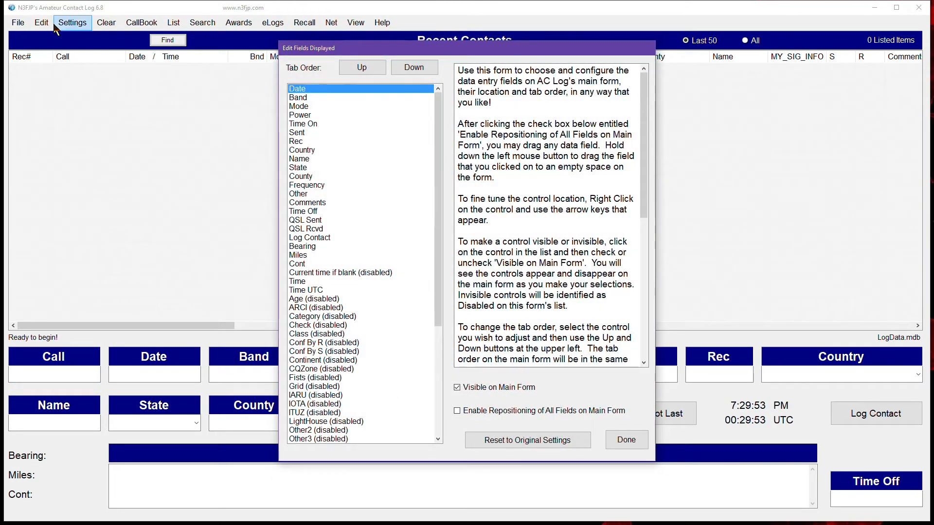
{"action": "left_click", "coordinate": [622, 439]}
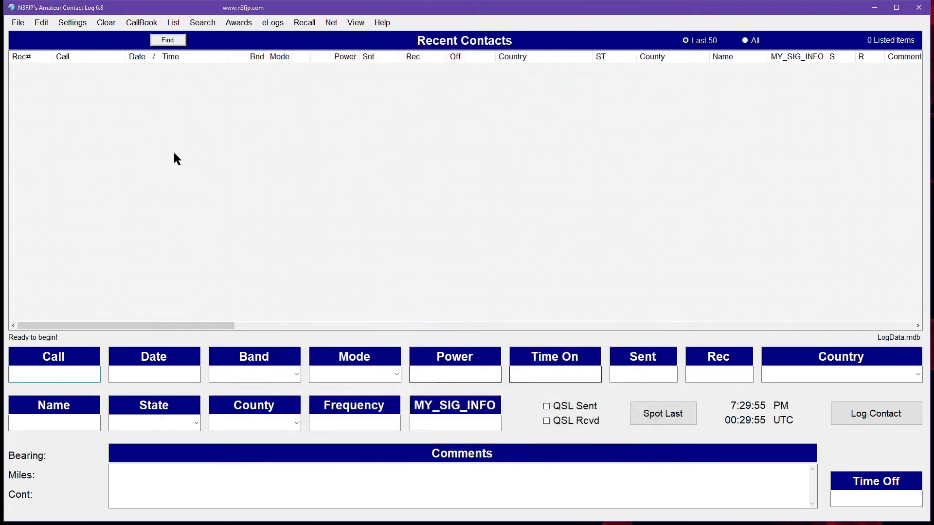
Open the settings for displayed fields and tab order, and examine the list of enabled and disabled fields
{"action": "left_click", "coordinate": [72, 22]}
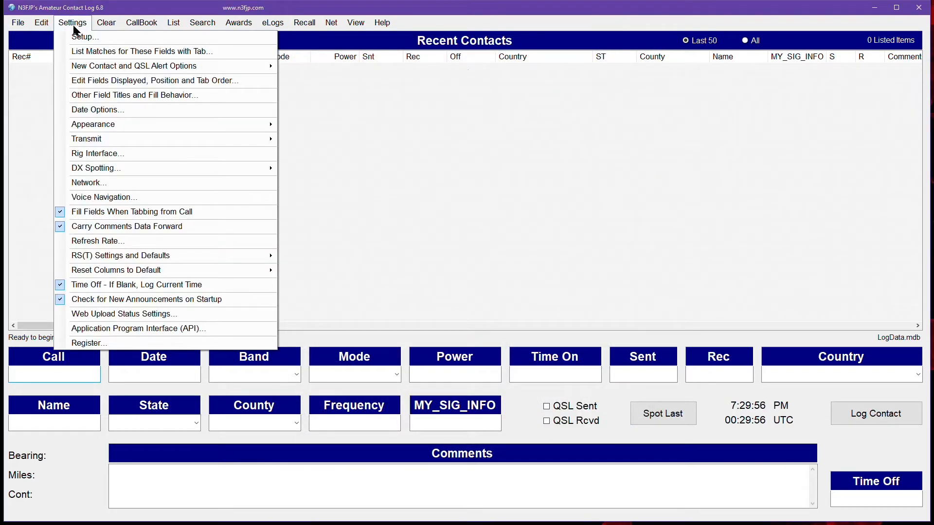
{"action": "left_click", "coordinate": [100, 83]}
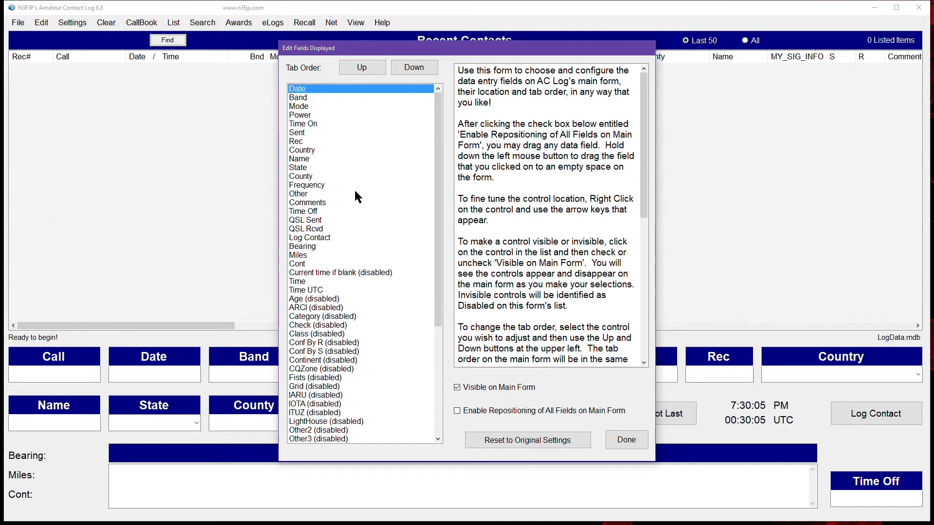
{"action": "left_click_drag", "start_coordinate": [470, 48], "coordinate": [601, 62]}
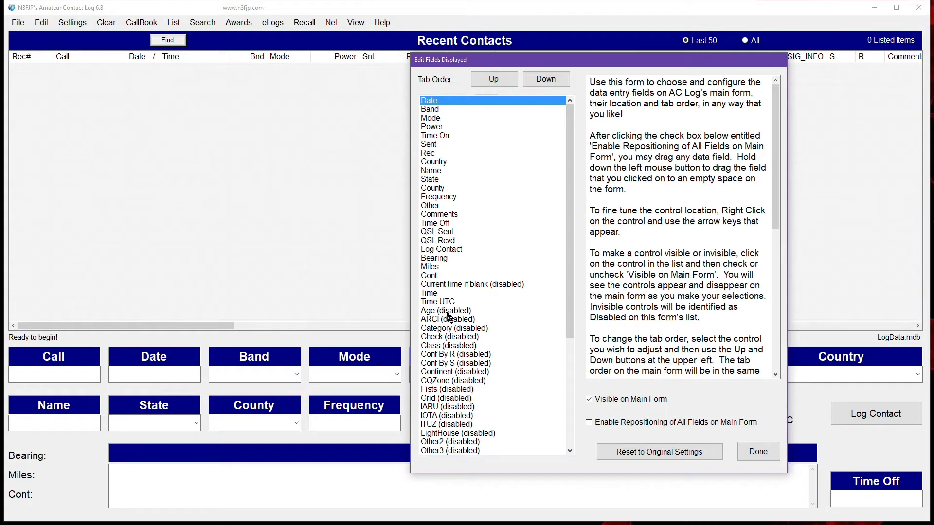
{"action": "scroll", "coordinate": [449, 317], "scroll_direction": "down", "scroll_amount": 5}
{"action": "scroll", "coordinate": [450, 317], "scroll_direction": "up", "scroll_amount": 5}
{"action": "scroll", "coordinate": [457, 320], "scroll_direction": "down", "scroll_amount": 2}
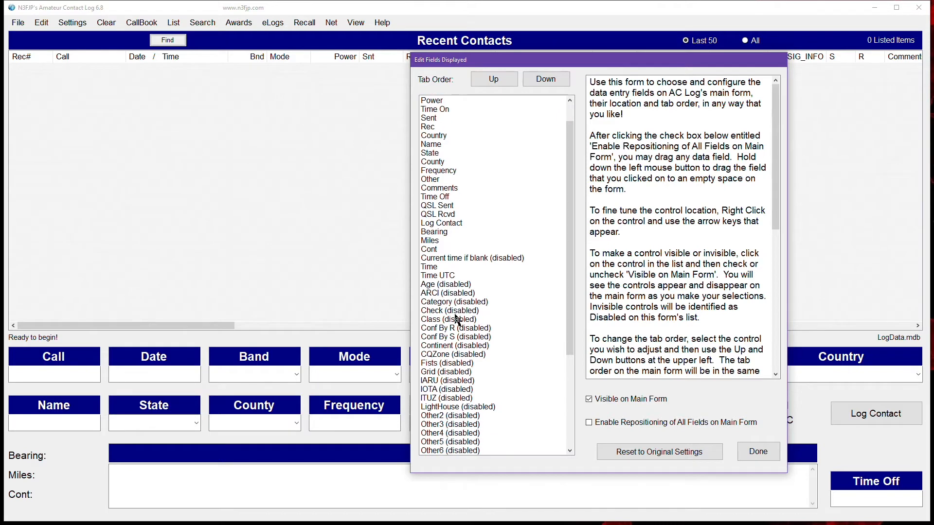
{"action": "scroll", "coordinate": [463, 299], "scroll_direction": "up", "scroll_amount": 2}
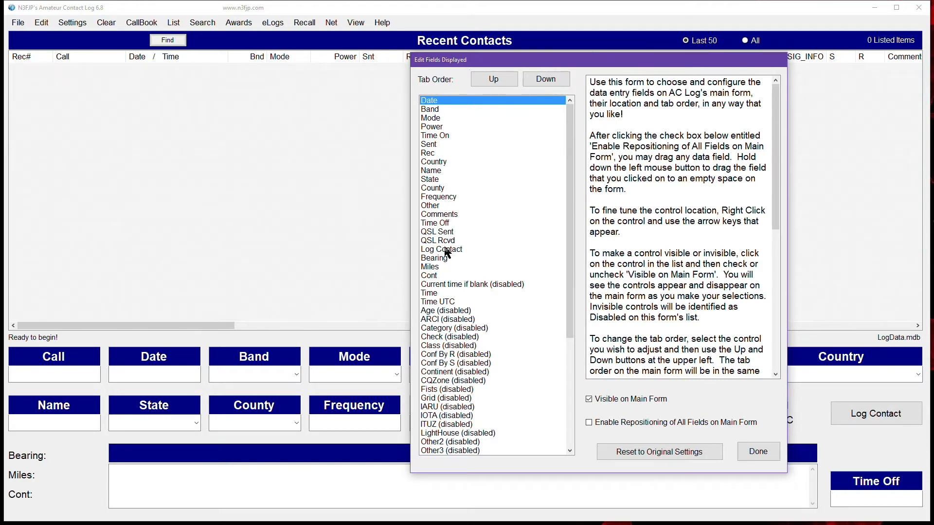
{"action": "scroll", "coordinate": [438, 302], "scroll_direction": "down", "scroll_amount": 5}
{"action": "scroll", "coordinate": [438, 312], "scroll_direction": "down", "scroll_amount": 2}
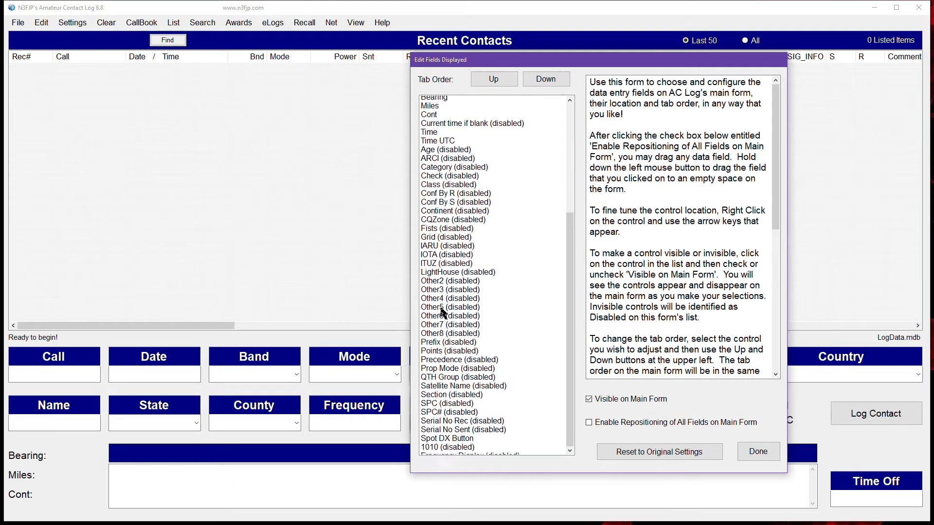
{"action": "scroll", "coordinate": [444, 313], "scroll_direction": "up", "scroll_amount": 6}
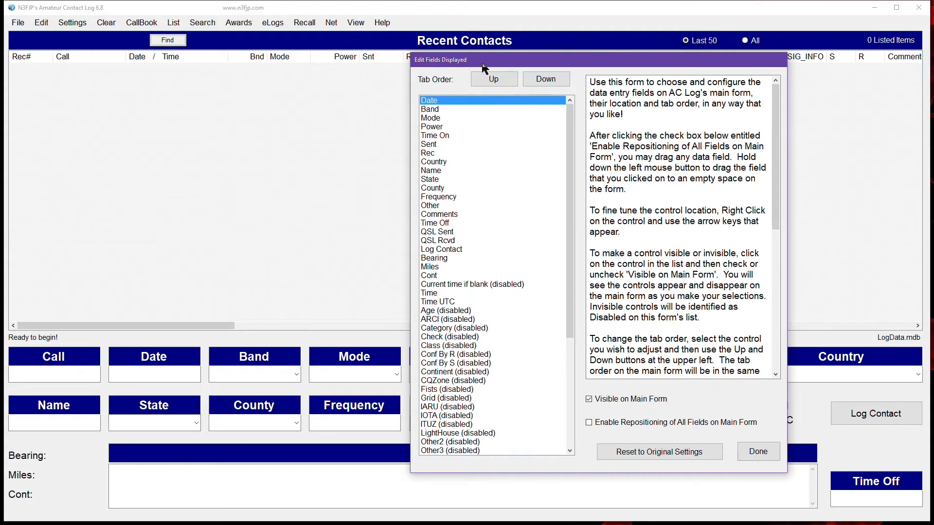
Move the Sent field up to first place in the tab order
{"action": "left_click_drag", "start_coordinate": [489, 58], "coordinate": [466, 50]}
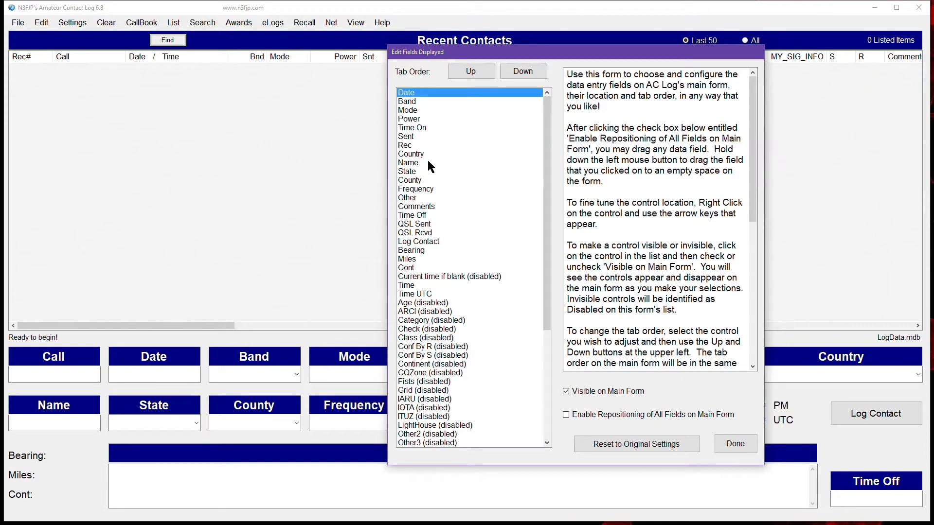
{"action": "left_click", "coordinate": [410, 137]}
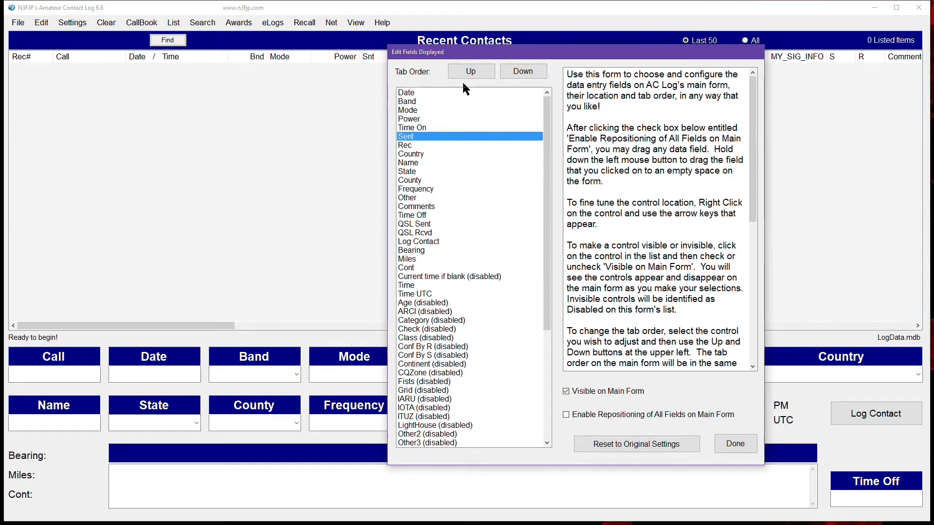
{"action": "left_click", "coordinate": [474, 72]}
{"action": "left_click", "coordinate": [475, 72]}
{"action": "left_click", "coordinate": [475, 72]}
{"action": "left_click", "coordinate": [475, 72]}
{"action": "left_click", "coordinate": [475, 72]}
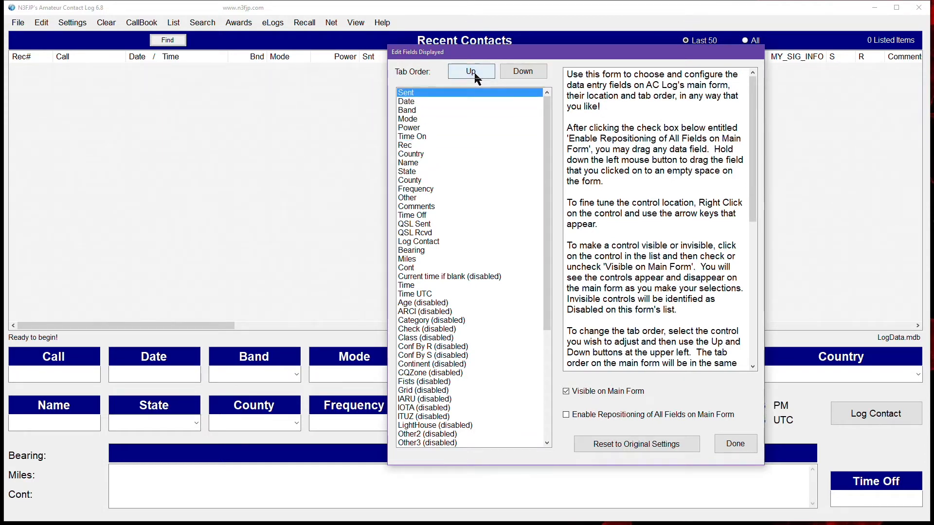
Move the Rec field up the tab order to directly below Sent
{"action": "left_click", "coordinate": [411, 146]}
{"action": "left_click", "coordinate": [458, 72]}
{"action": "left_click", "coordinate": [459, 72]}
{"action": "left_click", "coordinate": [459, 72]}
{"action": "left_click", "coordinate": [459, 72]}
{"action": "left_click", "coordinate": [459, 72]}
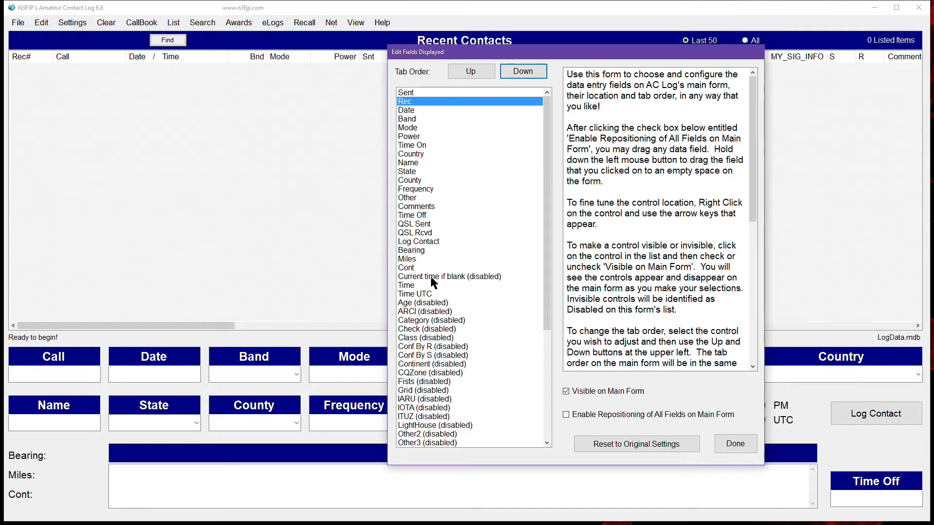
Go through the Date, Band and Mode fields, and hide the Power field from the main form
{"action": "left_click", "coordinate": [410, 113]}
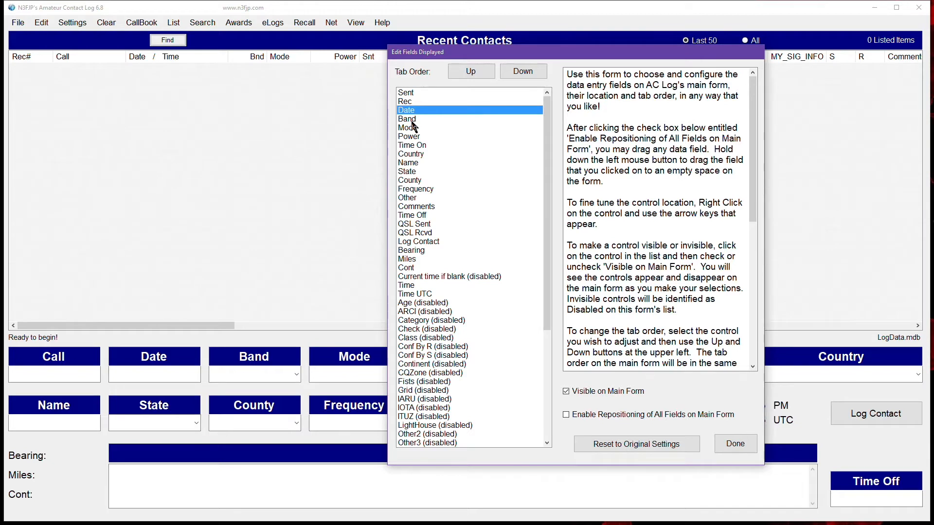
{"action": "left_click", "coordinate": [412, 122]}
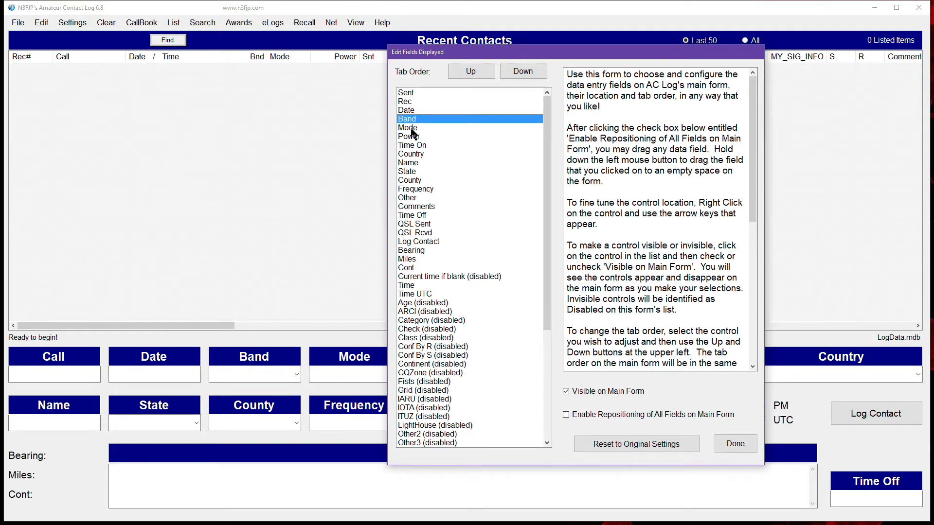
{"action": "left_click", "coordinate": [412, 129]}
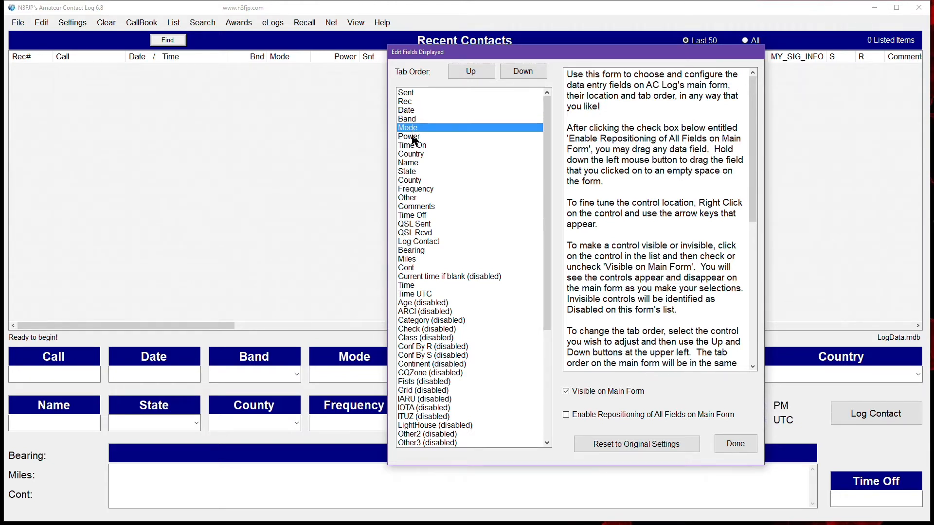
{"action": "left_click", "coordinate": [413, 139]}
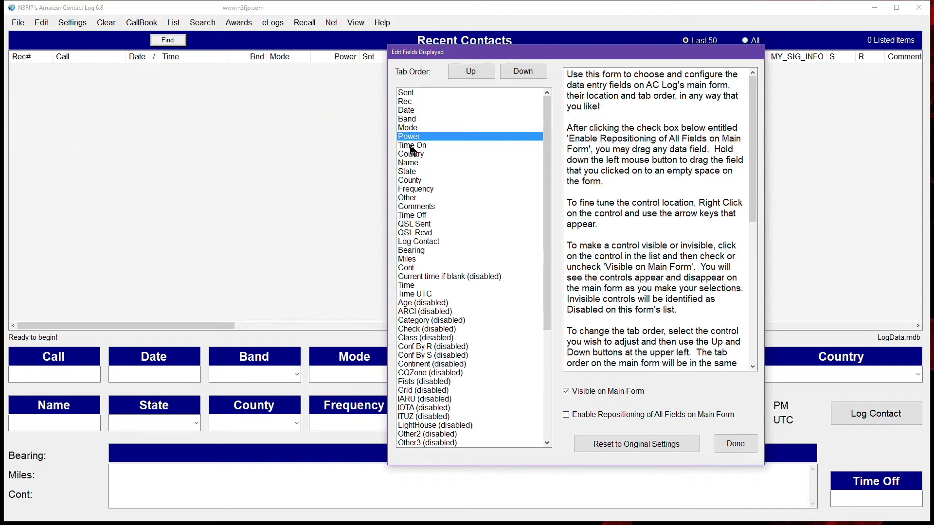
{"action": "left_click", "coordinate": [565, 392]}
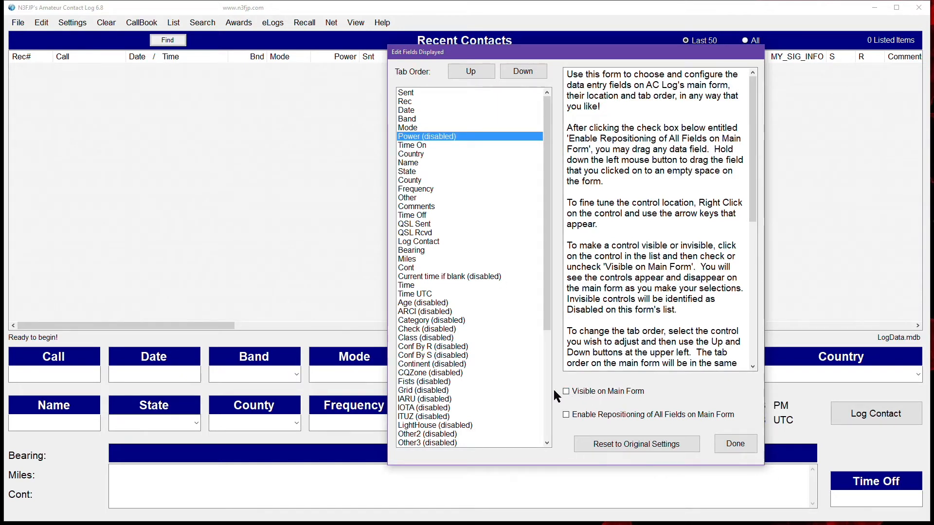
Go through the Time On, Country, Name and State fields, and hide the County field from the main form
{"action": "left_click", "coordinate": [404, 146]}
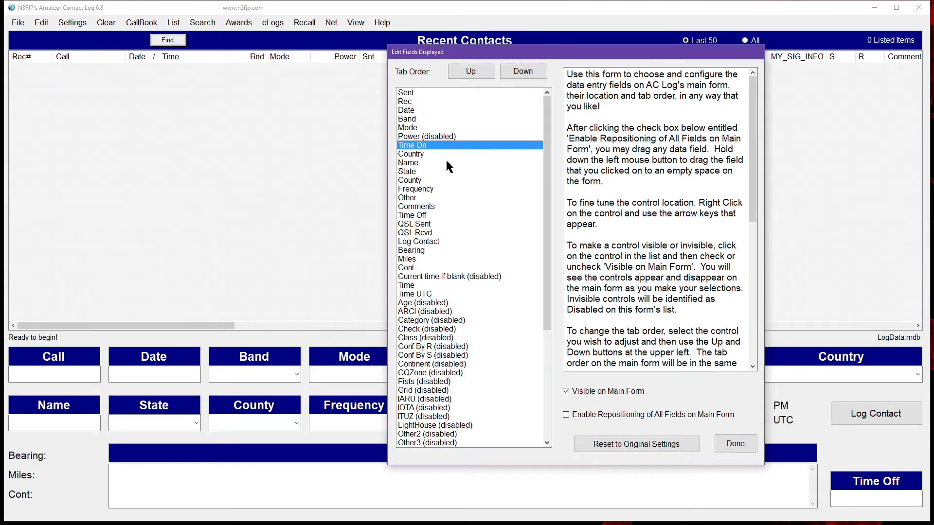
{"action": "left_click", "coordinate": [412, 154]}
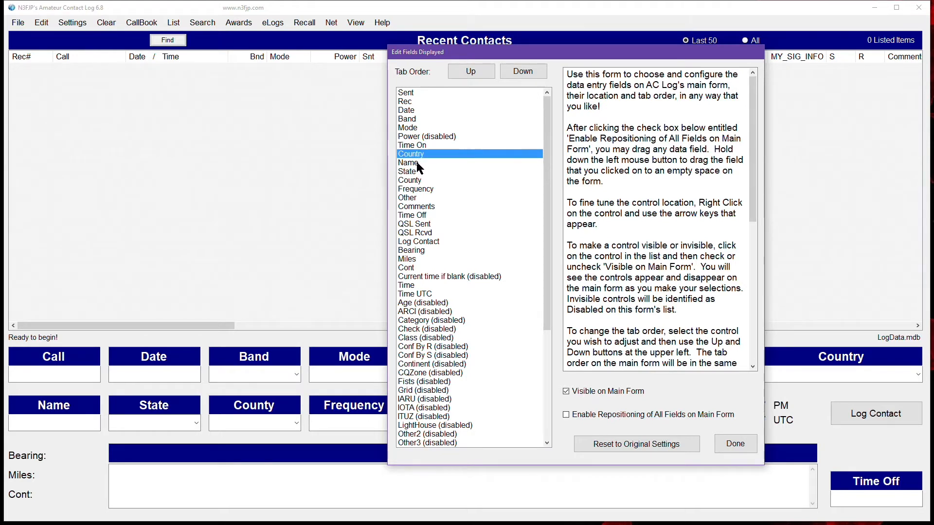
{"action": "left_click", "coordinate": [417, 165]}
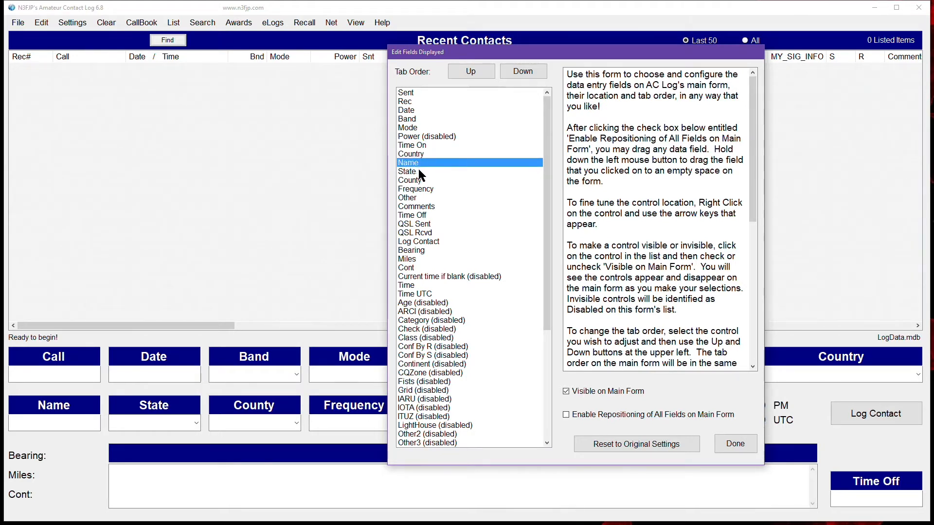
{"action": "left_click", "coordinate": [421, 172]}
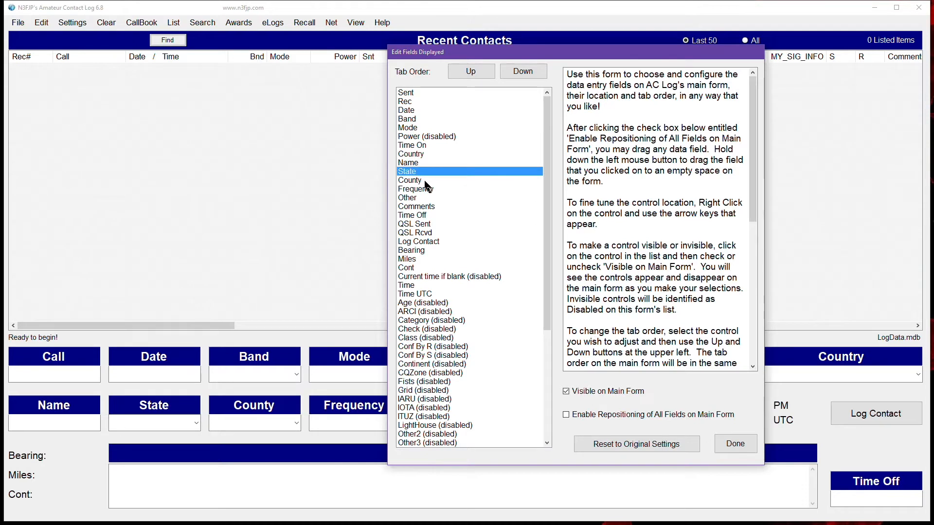
{"action": "left_click", "coordinate": [423, 181]}
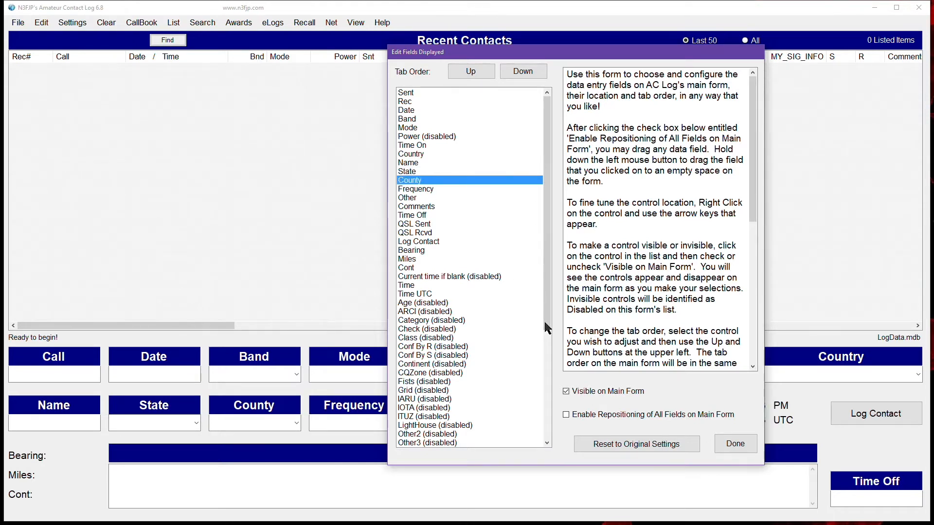
{"action": "left_click", "coordinate": [566, 391]}
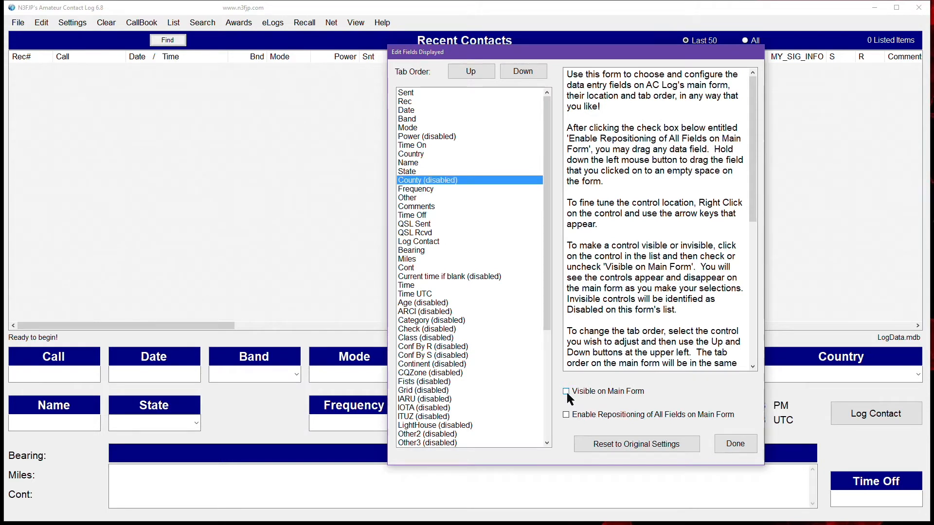
Go through the Frequency, Other and Comments fields, and hide the Time Off field from the main form
{"action": "left_click", "coordinate": [431, 194]}
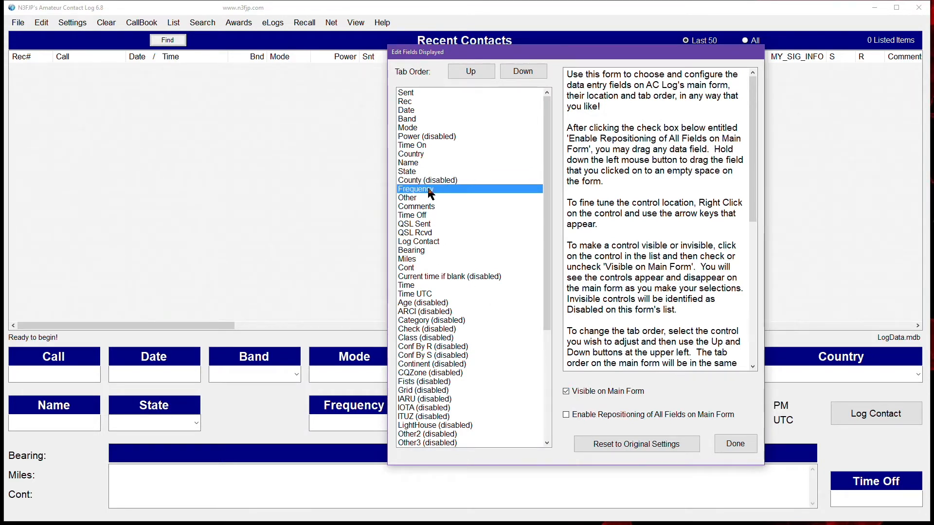
{"action": "left_click", "coordinate": [421, 198]}
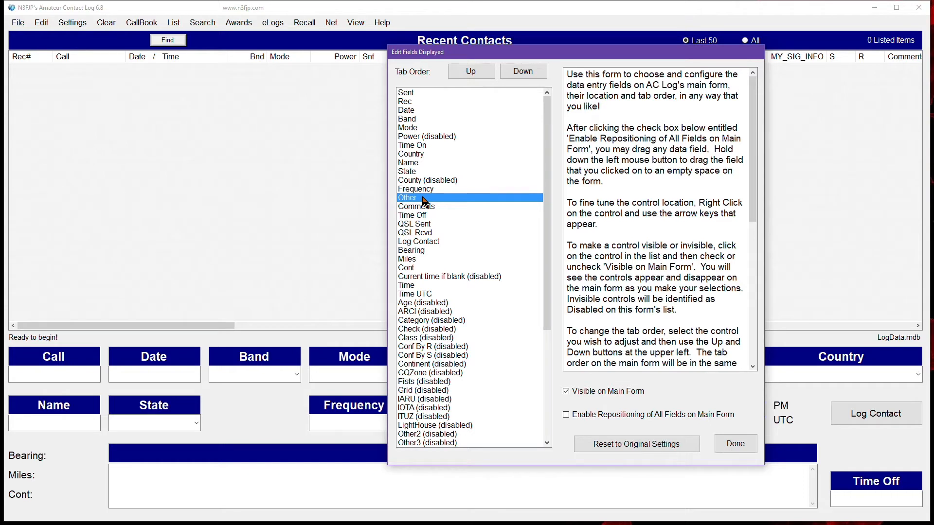
{"action": "left_click", "coordinate": [417, 209]}
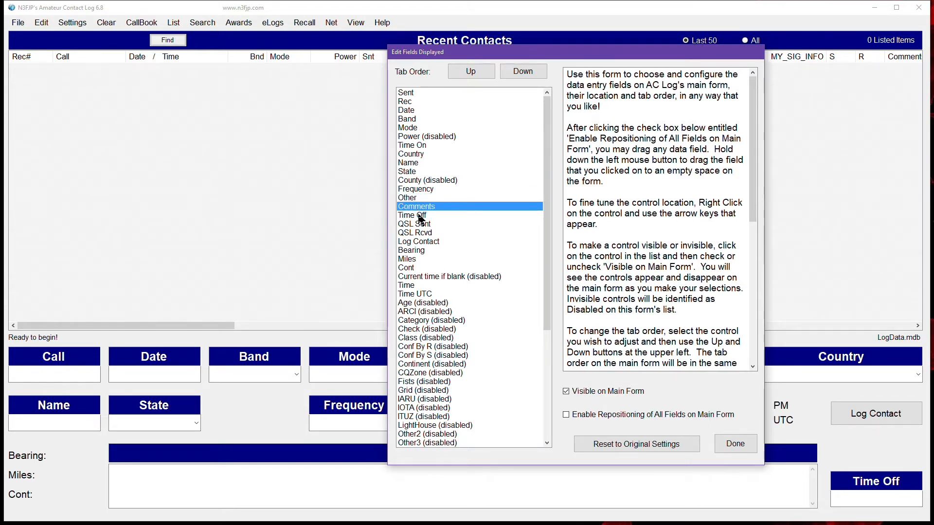
{"action": "left_click", "coordinate": [421, 217]}
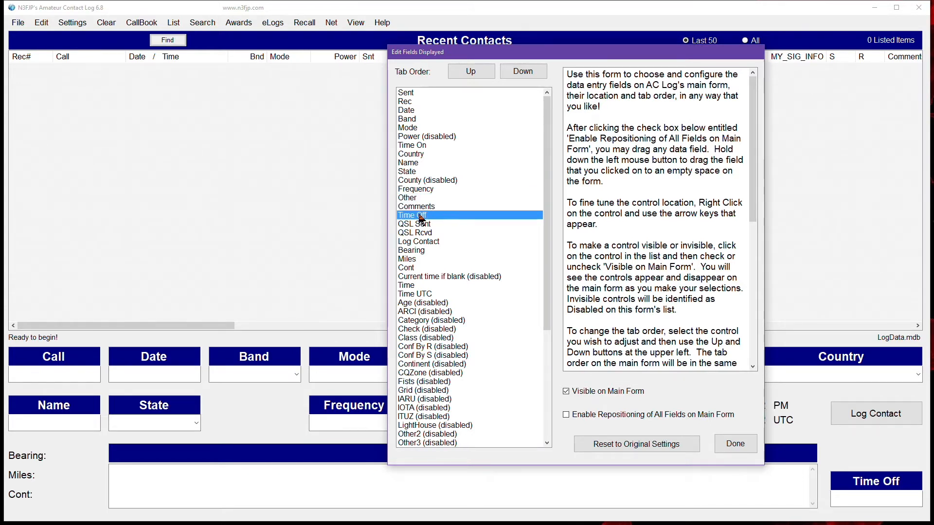
{"action": "left_click", "coordinate": [566, 391]}
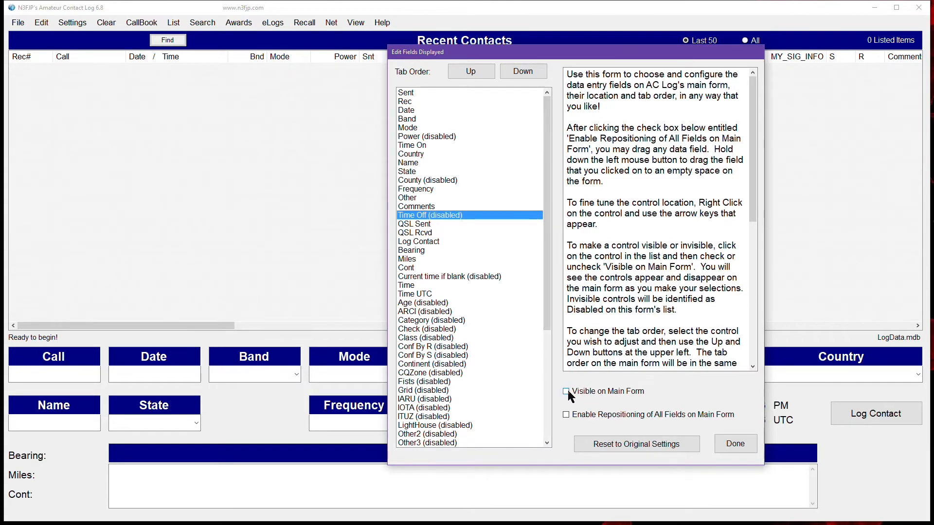
Hide the QSL Sent and QSL Rcvd fields from the main form
{"action": "left_click", "coordinate": [427, 225]}
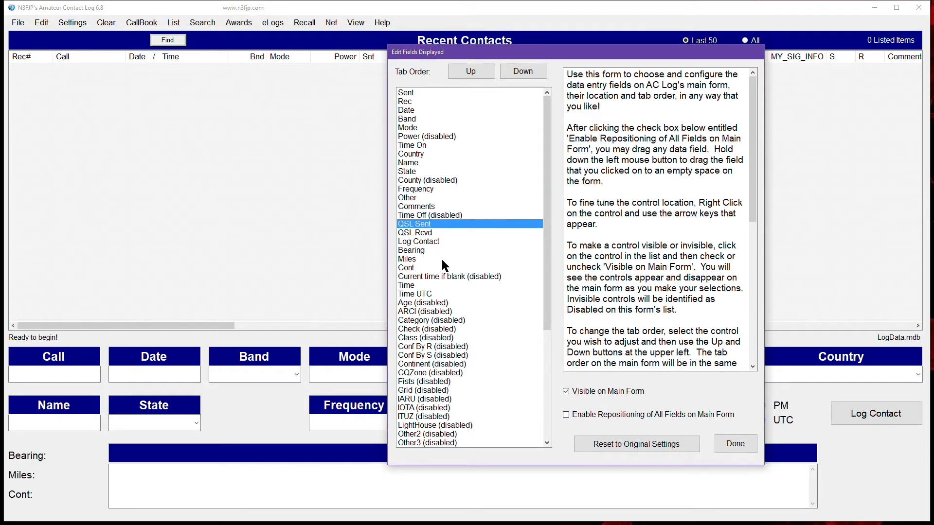
{"action": "left_click", "coordinate": [566, 390]}
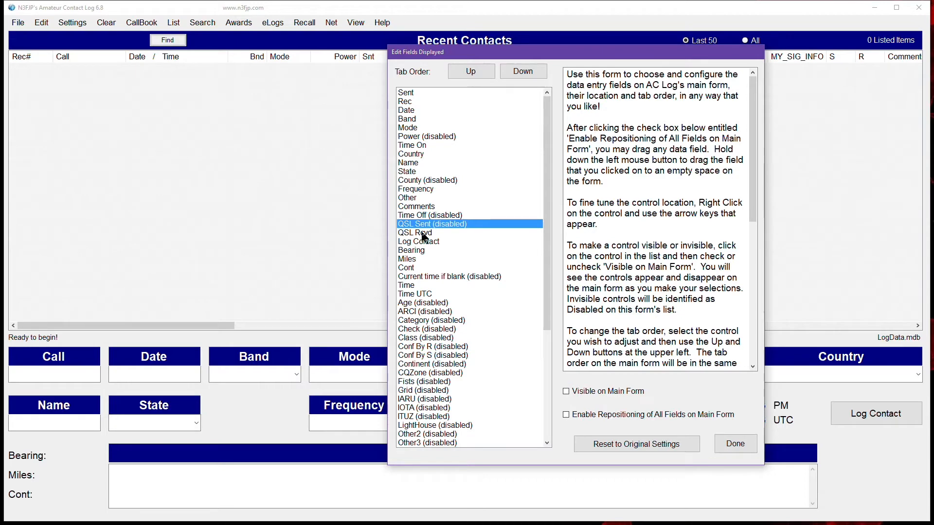
{"action": "left_click", "coordinate": [425, 234]}
{"action": "left_click", "coordinate": [566, 391]}
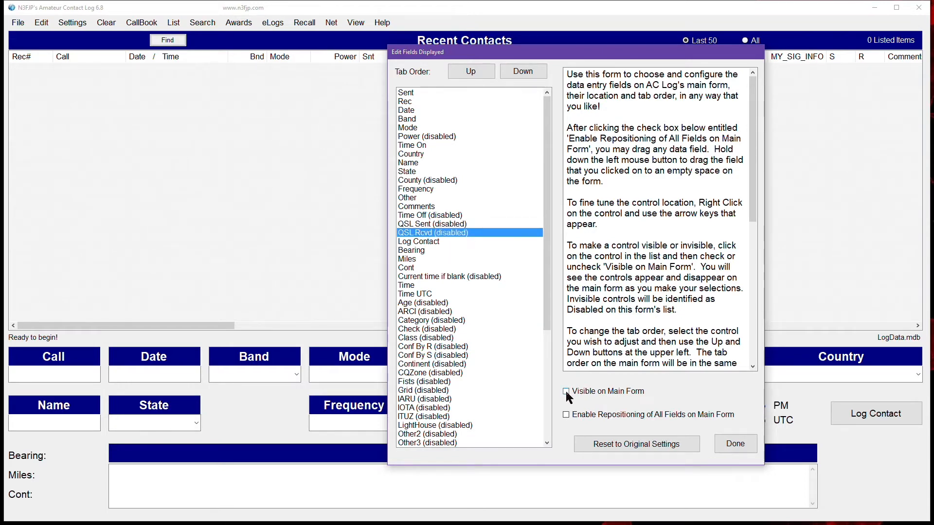
Uncover the hidden part of the entry form behind the dialog, and hide the Bearing, Miles and Cont fields from the main form
{"action": "left_click", "coordinate": [434, 244]}
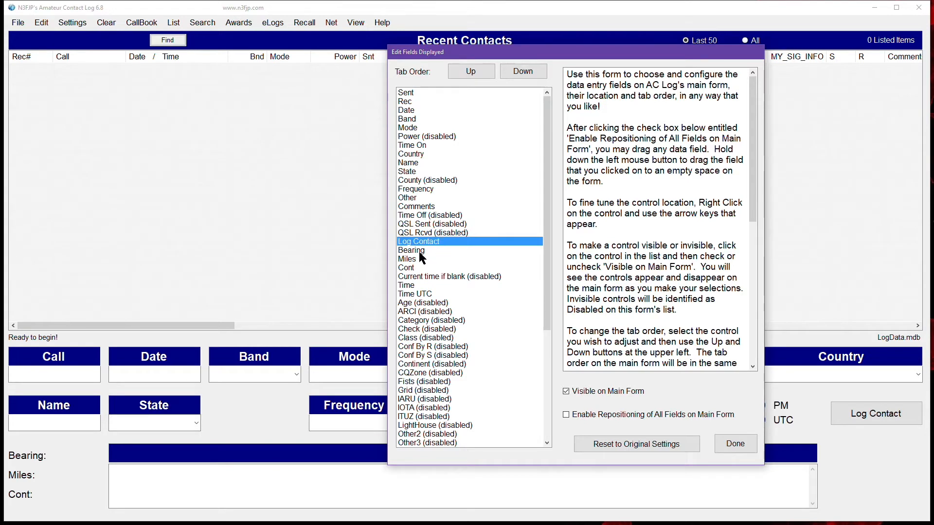
{"action": "left_click_drag", "start_coordinate": [545, 56], "coordinate": [357, 64]}
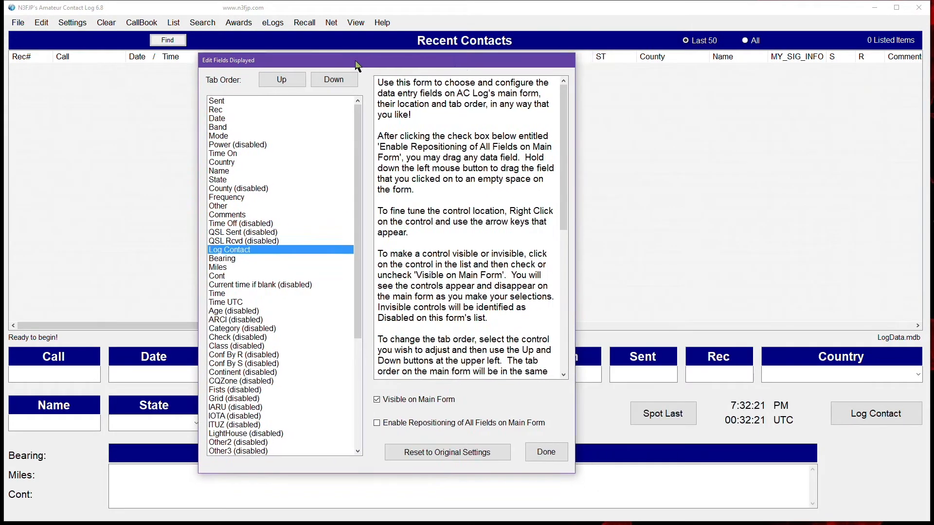
{"action": "left_click", "coordinate": [225, 260]}
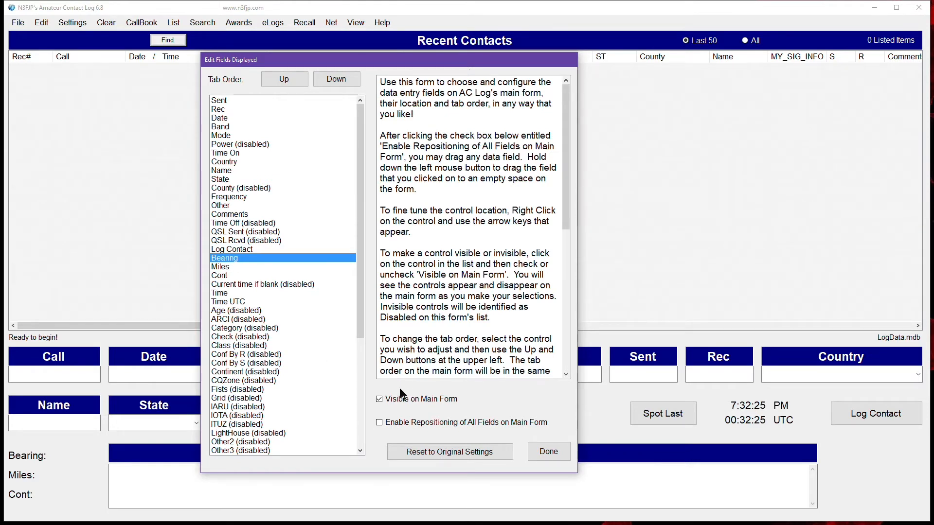
{"action": "left_click", "coordinate": [380, 399]}
{"action": "left_click", "coordinate": [234, 270]}
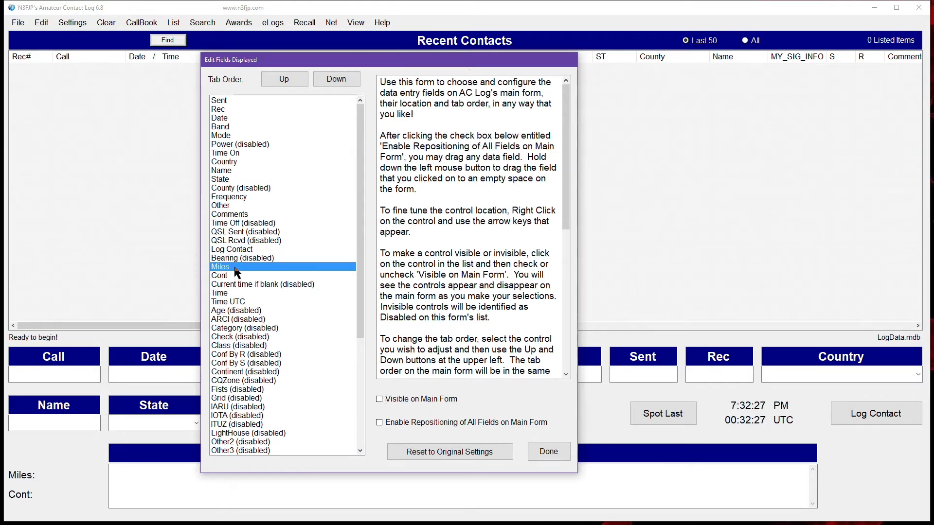
{"action": "left_click", "coordinate": [379, 399]}
{"action": "left_click", "coordinate": [232, 275]}
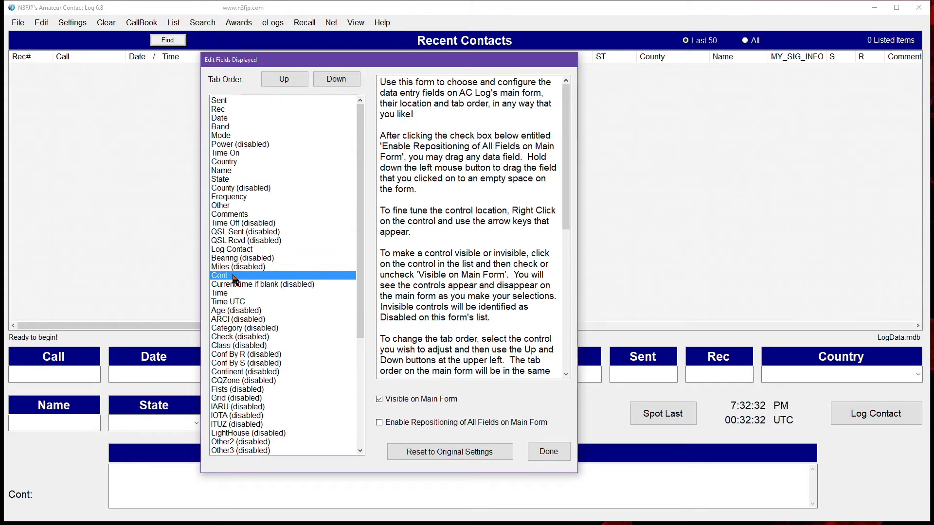
{"action": "left_click", "coordinate": [380, 399]}
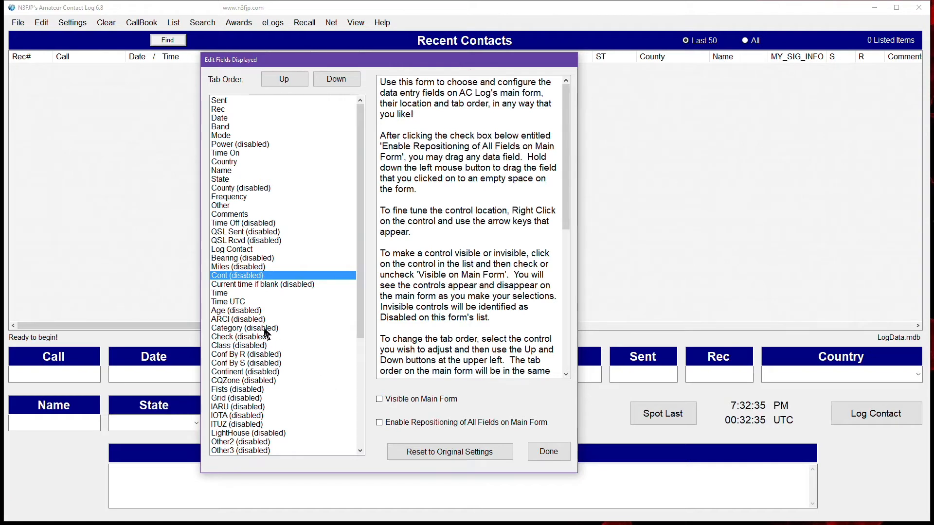
Check the main-form visibility of the fields from Current time if blank through Check, including Time and Time UTC
{"action": "left_click", "coordinate": [241, 283]}
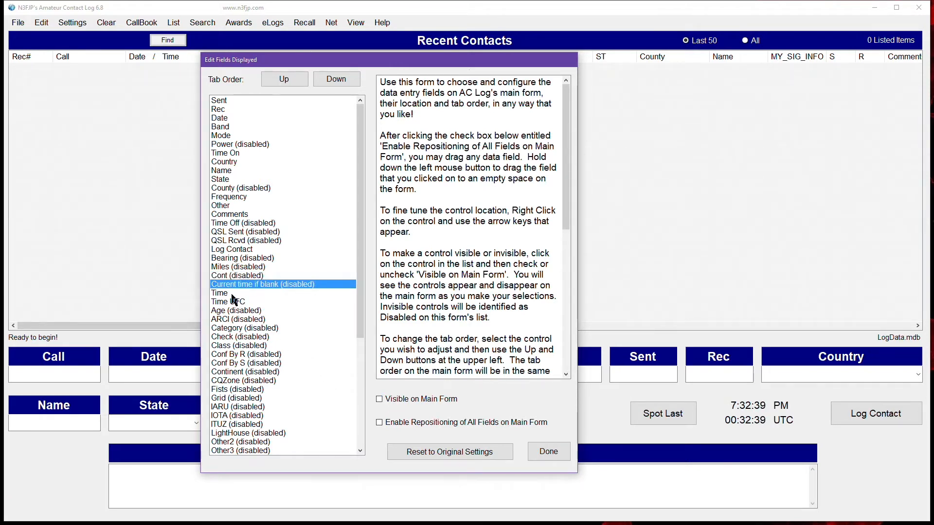
{"action": "left_click", "coordinate": [233, 293]}
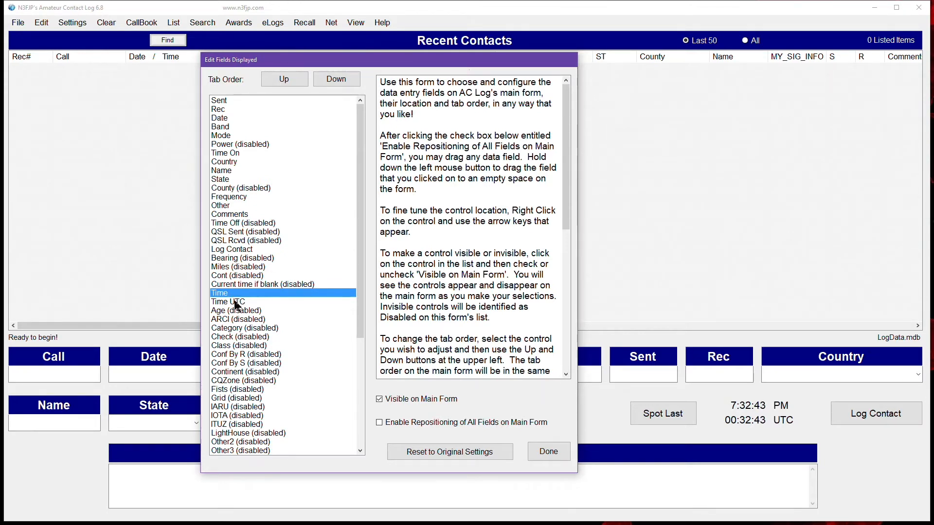
{"action": "left_click", "coordinate": [233, 302]}
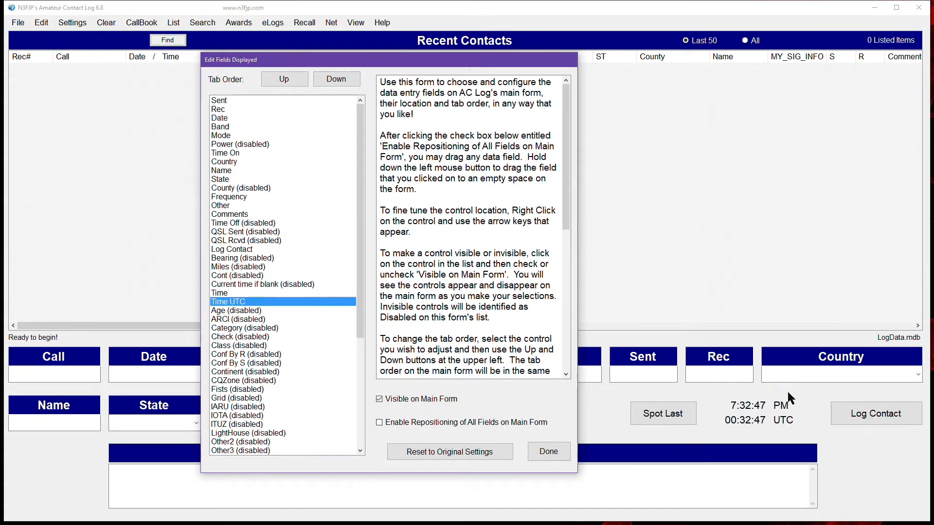
{"action": "left_click", "coordinate": [230, 312]}
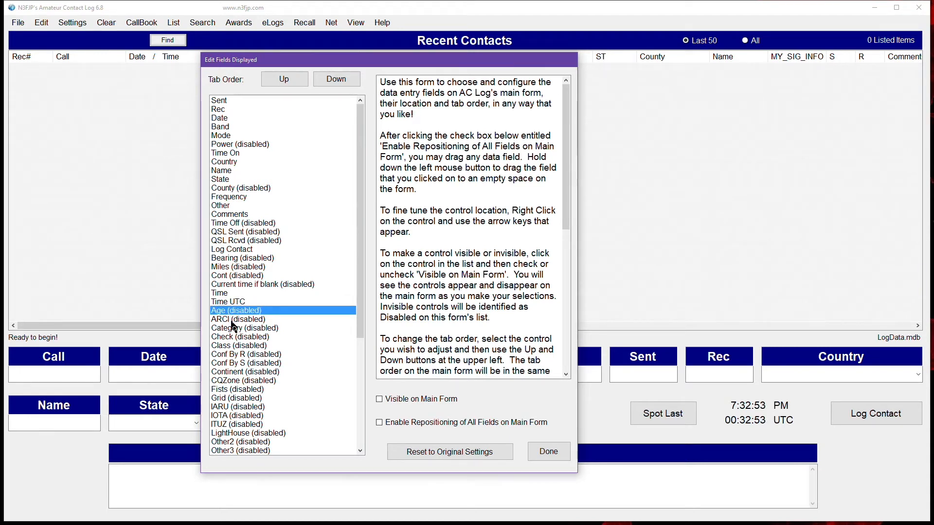
{"action": "left_click", "coordinate": [232, 320]}
{"action": "left_click", "coordinate": [236, 329]}
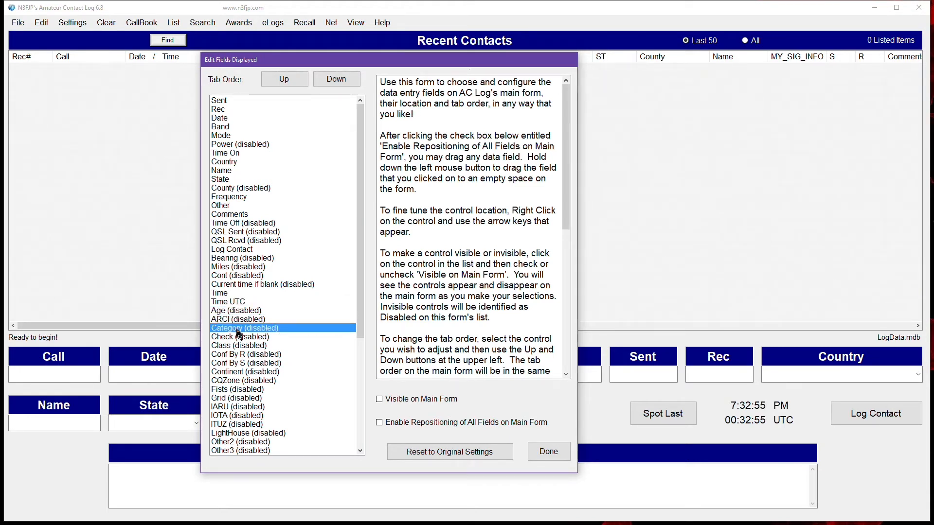
{"action": "left_click", "coordinate": [239, 337]}
Find the Other2 field further down the list and make it visible on the main form
{"action": "scroll", "coordinate": [246, 373], "scroll_direction": "down", "scroll_amount": 5}
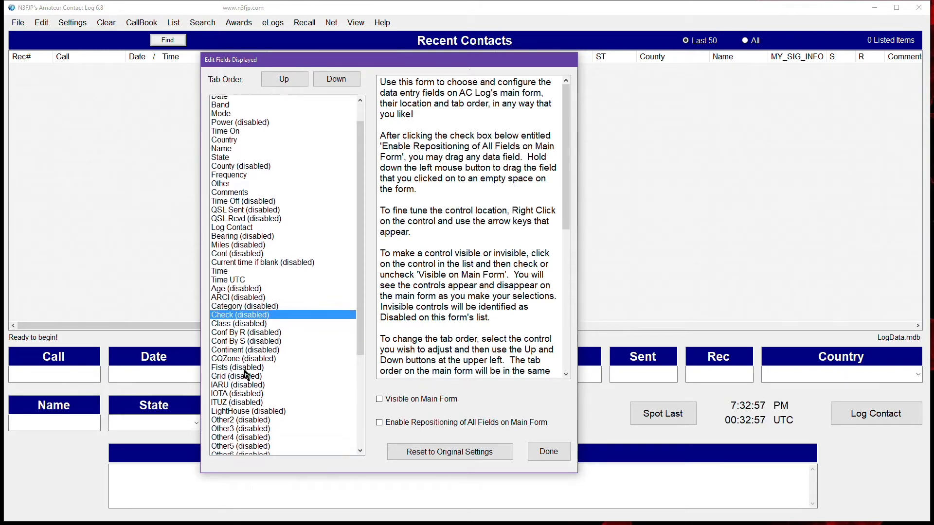
{"action": "scroll", "coordinate": [246, 373], "scroll_direction": "down", "scroll_amount": 3}
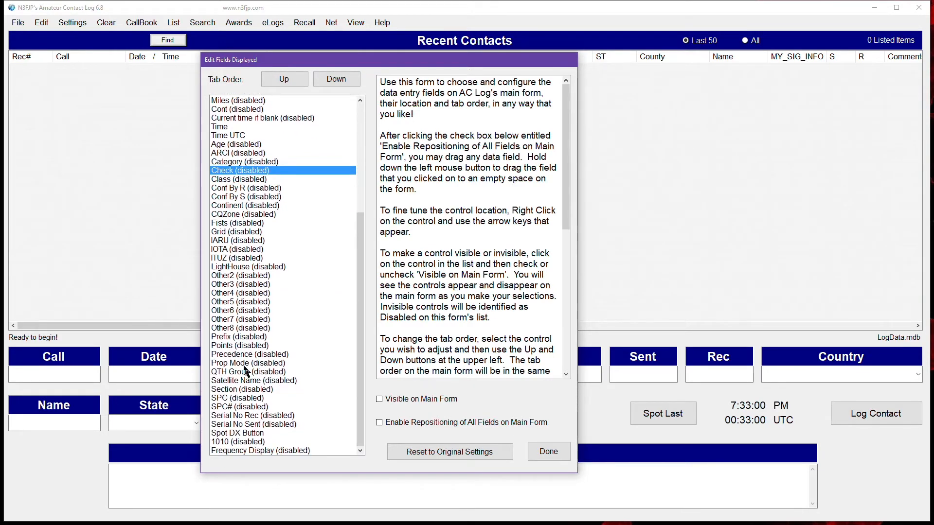
{"action": "scroll", "coordinate": [247, 360], "scroll_direction": "up", "scroll_amount": 6}
{"action": "scroll", "coordinate": [249, 353], "scroll_direction": "down", "scroll_amount": 5}
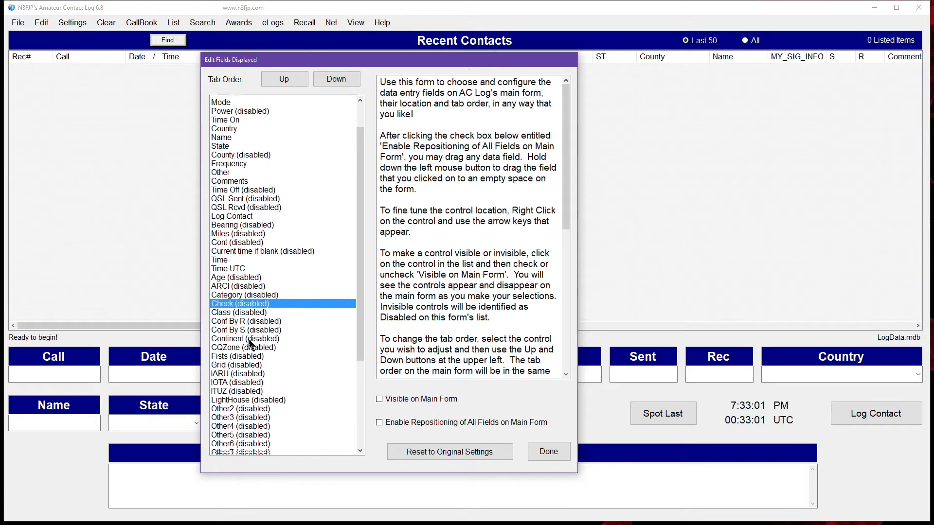
{"action": "scroll", "coordinate": [251, 347], "scroll_direction": "down", "scroll_amount": 1}
{"action": "left_click", "coordinate": [242, 277]}
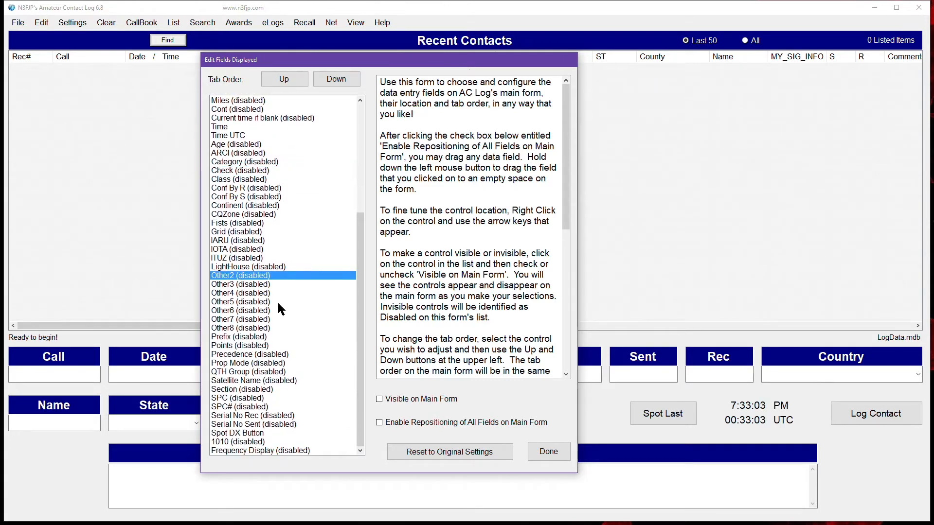
{"action": "left_click", "coordinate": [379, 399]}
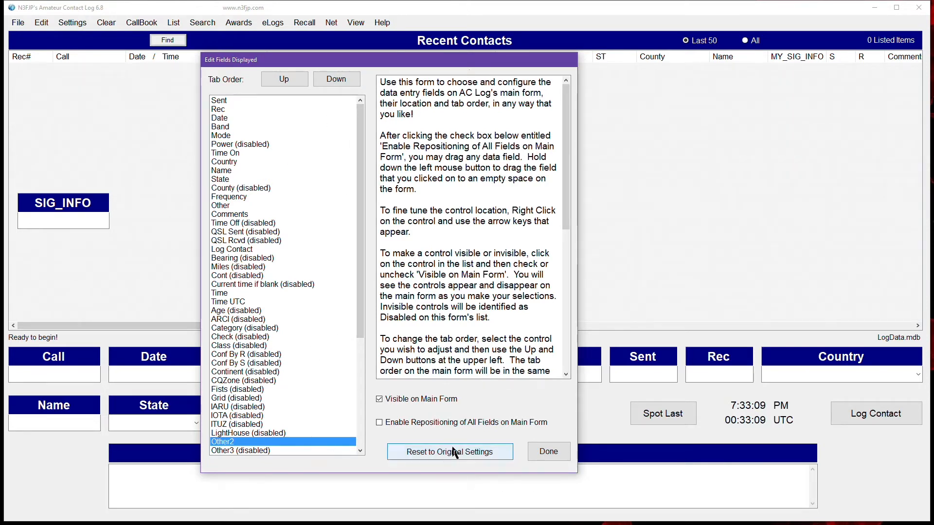
Move the Other2 field up the tab order to directly below Rec
{"action": "left_click", "coordinate": [285, 79]}
{"action": "left_click", "coordinate": [284, 80]}
{"action": "left_click", "coordinate": [284, 79]}
{"action": "left_click", "coordinate": [284, 80]}
{"action": "left_click", "coordinate": [285, 79]}
{"action": "double_click", "coordinate": [284, 79]}
{"action": "double_click", "coordinate": [284, 80]}
{"action": "double_click", "coordinate": [284, 79]}
{"action": "double_click", "coordinate": [284, 79]}
{"action": "left_click", "coordinate": [285, 79]}
{"action": "double_click", "coordinate": [285, 79]}
{"action": "left_click", "coordinate": [285, 79]}
{"action": "double_click", "coordinate": [285, 79]}
{"action": "double_click", "coordinate": [284, 80]}
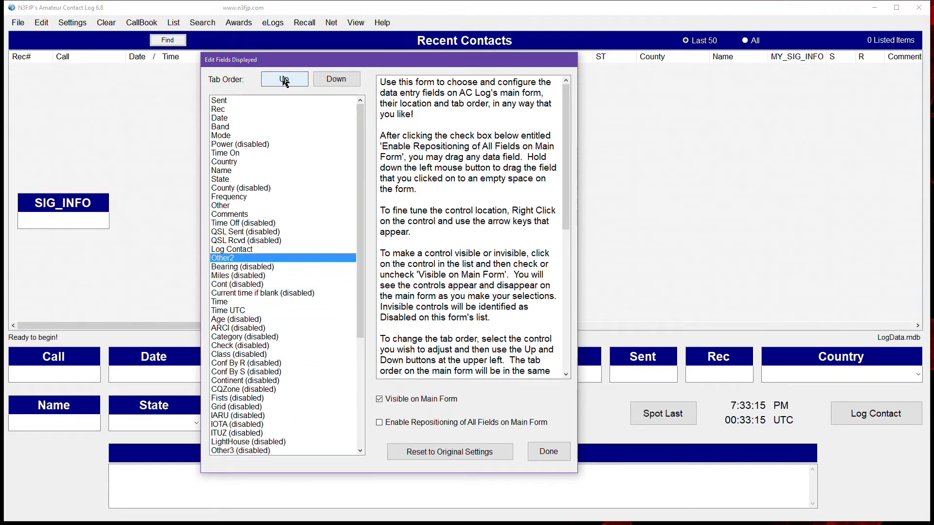
{"action": "double_click", "coordinate": [285, 79]}
{"action": "double_click", "coordinate": [285, 79]}
{"action": "left_click", "coordinate": [285, 80]}
{"action": "double_click", "coordinate": [285, 79]}
{"action": "double_click", "coordinate": [285, 79]}
{"action": "left_click", "coordinate": [285, 79]}
{"action": "double_click", "coordinate": [285, 79]}
{"action": "double_click", "coordinate": [284, 79]}
{"action": "left_click", "coordinate": [284, 80]}
{"action": "left_click", "coordinate": [285, 79]}
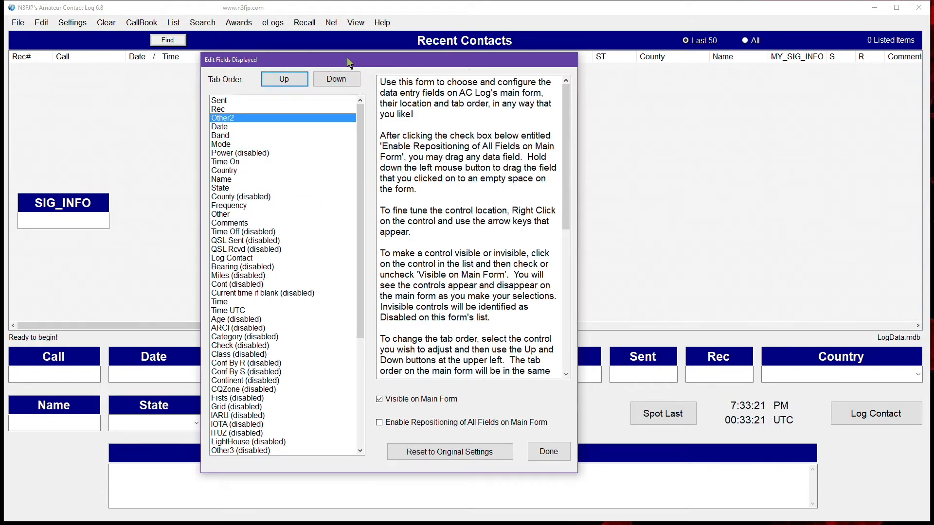
Move the Time On field up the tab order to directly below Date
{"action": "left_click_drag", "start_coordinate": [349, 61], "coordinate": [423, 64]}
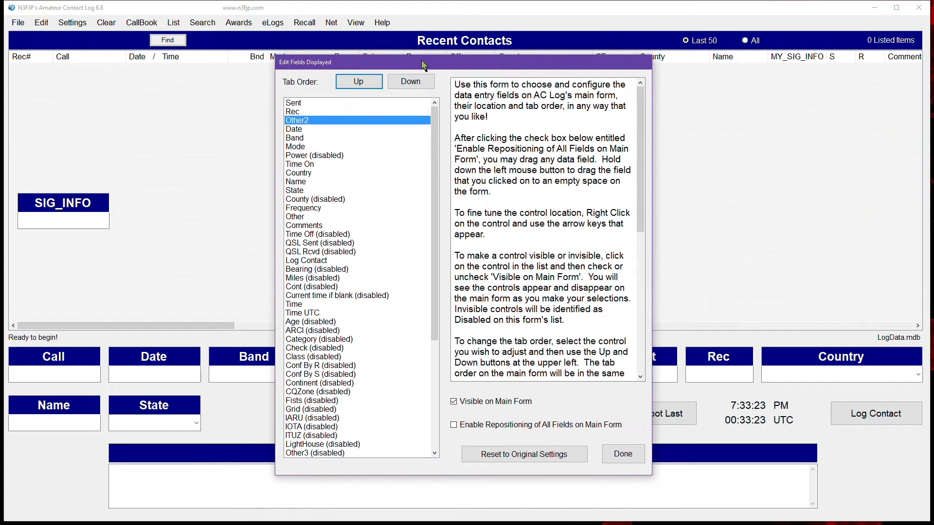
{"action": "left_click", "coordinate": [300, 164]}
{"action": "left_click", "coordinate": [359, 82]}
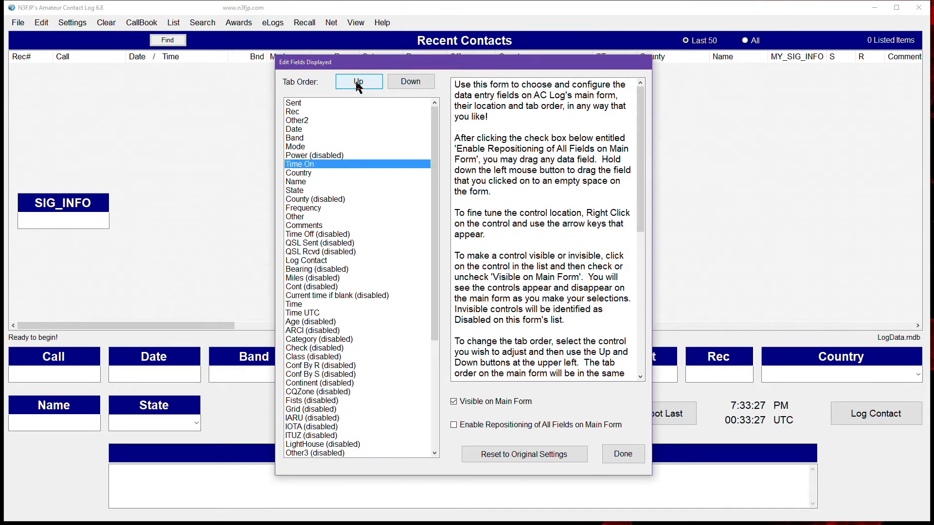
{"action": "left_click", "coordinate": [358, 83]}
{"action": "left_click", "coordinate": [358, 84]}
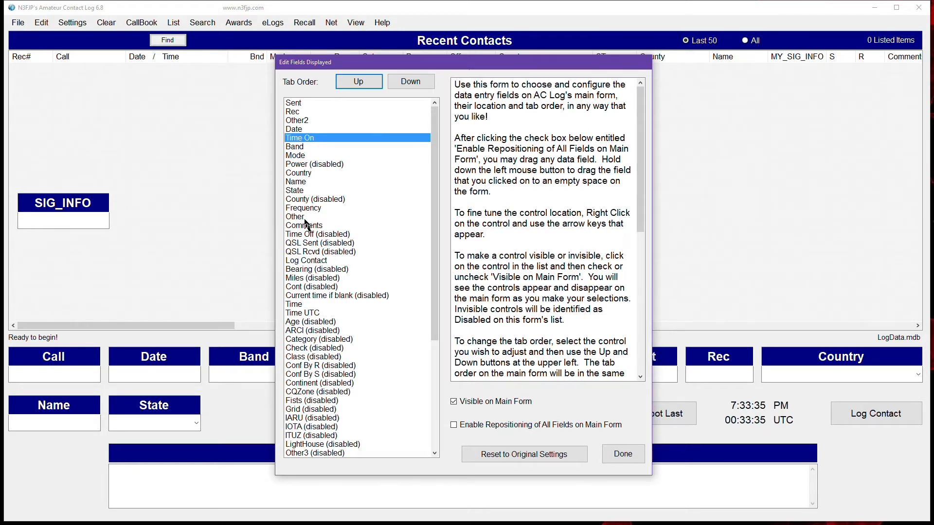
Move the State field up the tab order to directly below Date
{"action": "left_click", "coordinate": [298, 190]}
{"action": "left_click", "coordinate": [358, 86]}
{"action": "left_click", "coordinate": [358, 83]}
{"action": "left_click", "coordinate": [358, 83]}
{"action": "left_click", "coordinate": [358, 82]}
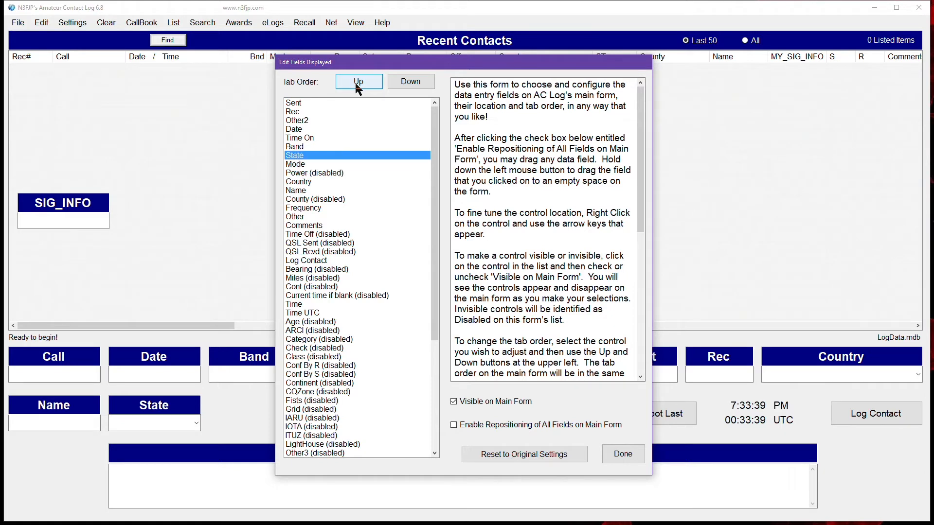
{"action": "left_click", "coordinate": [358, 83]}
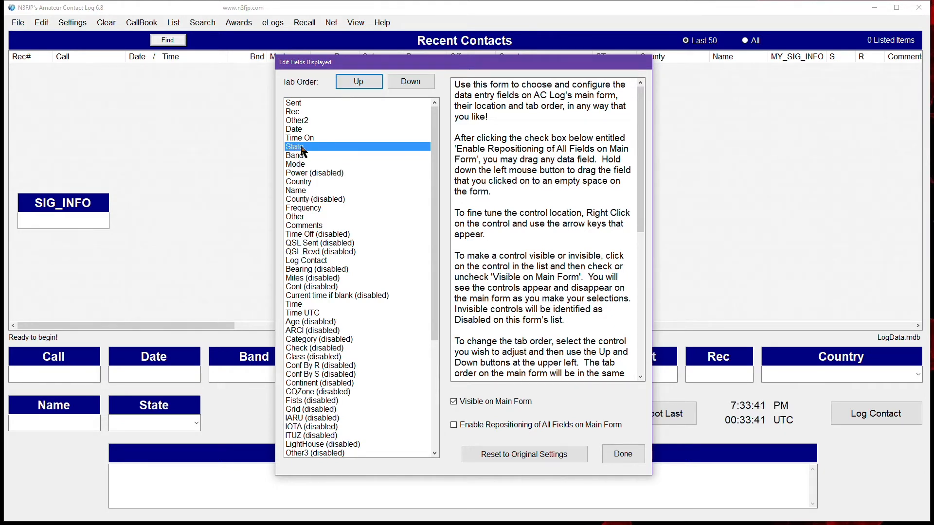
{"action": "left_click", "coordinate": [351, 83]}
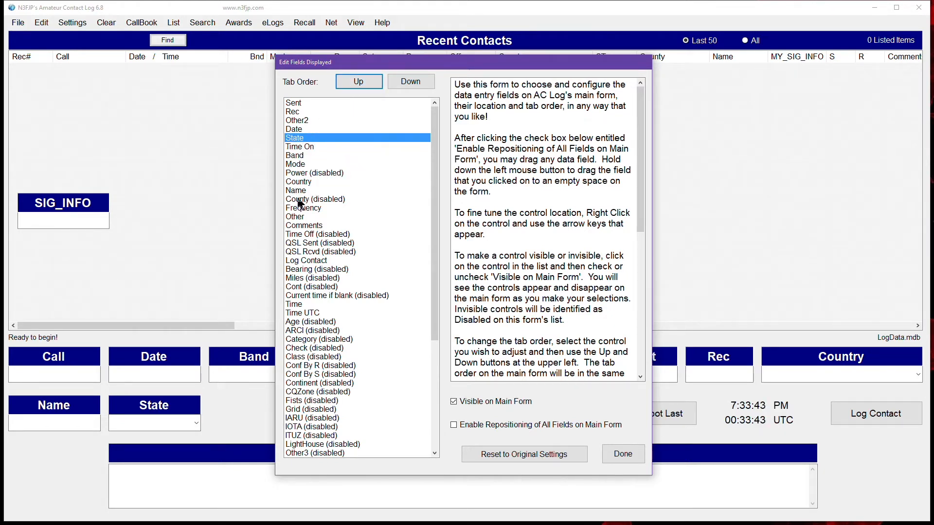
Move the Comments field up the tab order to directly below Time On and finish editing the fields
{"action": "left_click", "coordinate": [302, 226]}
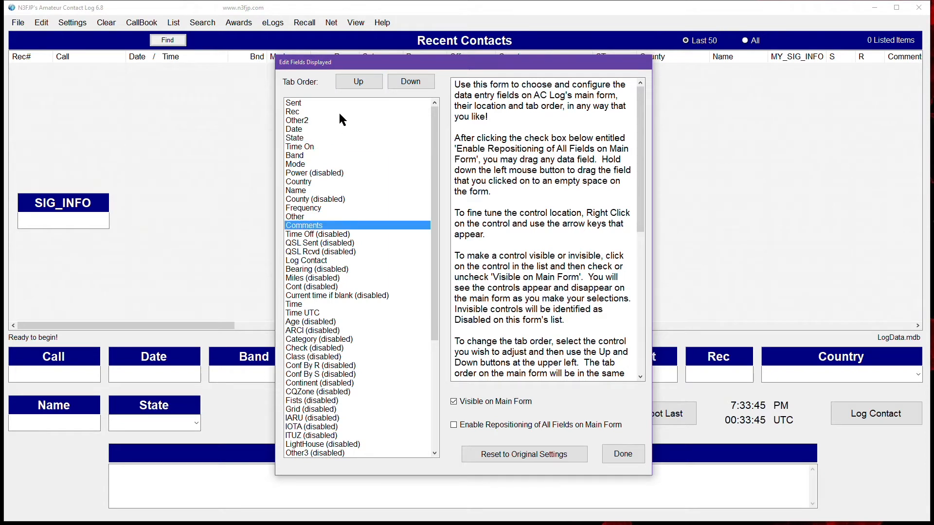
{"action": "left_click", "coordinate": [355, 87]}
{"action": "left_click", "coordinate": [355, 87]}
{"action": "left_click", "coordinate": [354, 87]}
{"action": "left_click", "coordinate": [354, 87]}
{"action": "left_click", "coordinate": [355, 87]}
{"action": "left_click", "coordinate": [355, 87]}
{"action": "left_click", "coordinate": [355, 87]}
{"action": "left_click", "coordinate": [354, 87]}
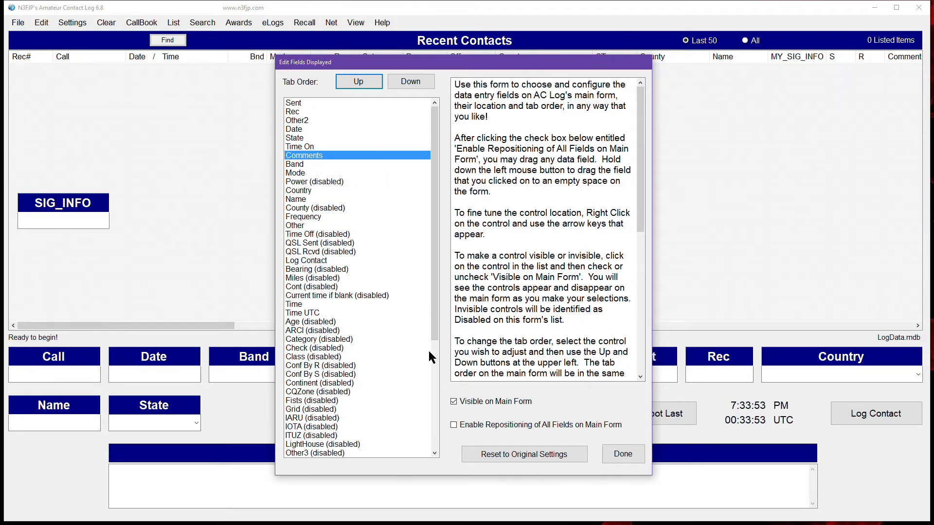
{"action": "left_click", "coordinate": [620, 455]}
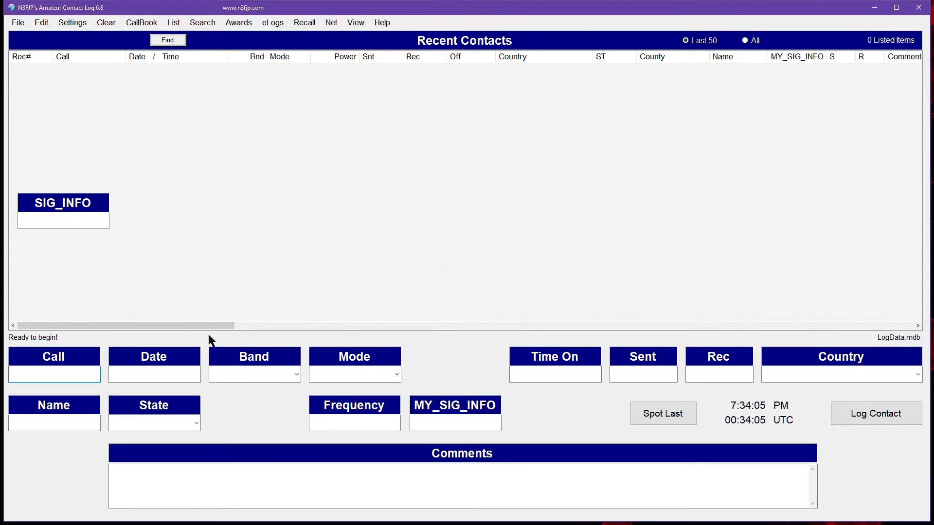
Reopen the displayed-fields settings and enable repositioning of all fields on the main form
{"action": "left_click", "coordinate": [80, 28]}
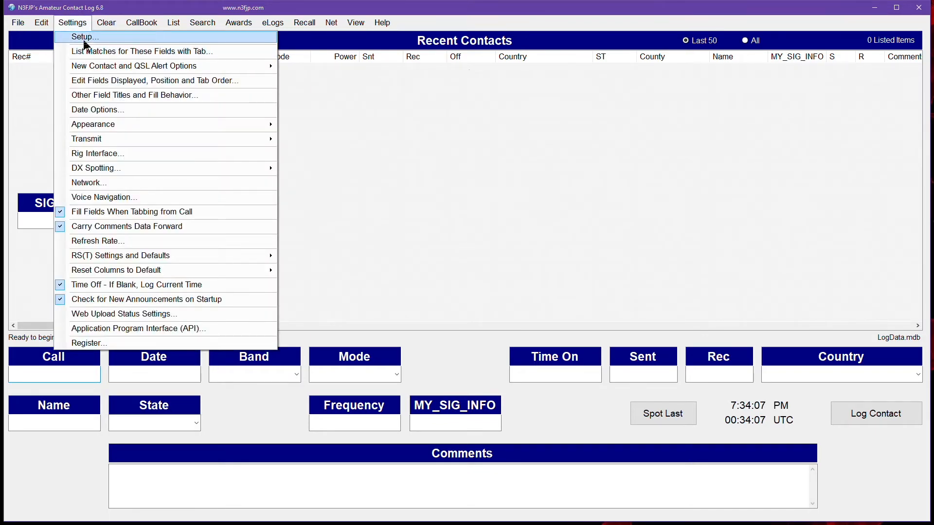
{"action": "left_click", "coordinate": [115, 81]}
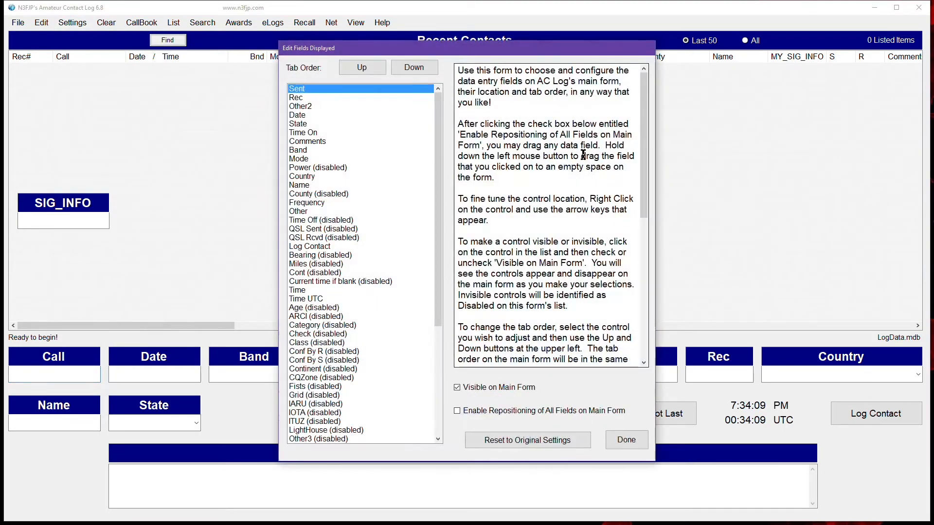
{"action": "left_click", "coordinate": [457, 411]}
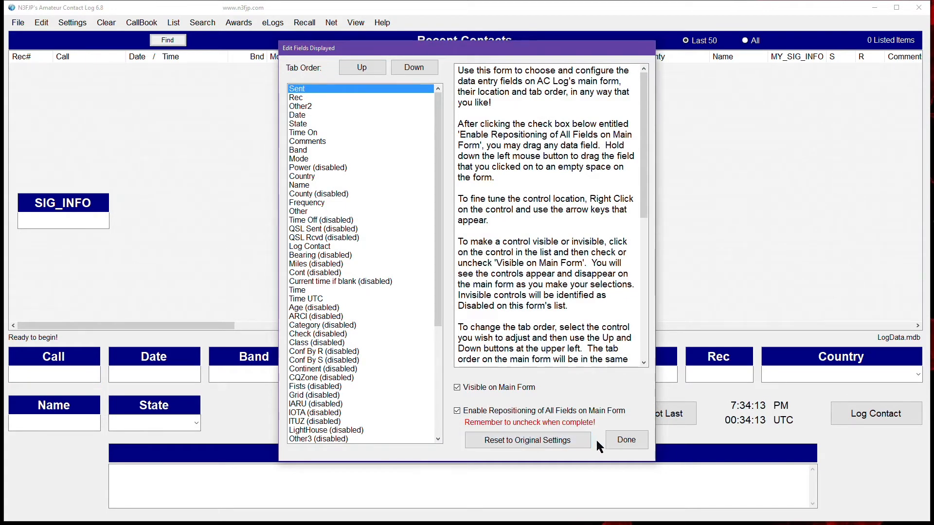
{"action": "left_click", "coordinate": [628, 443]}
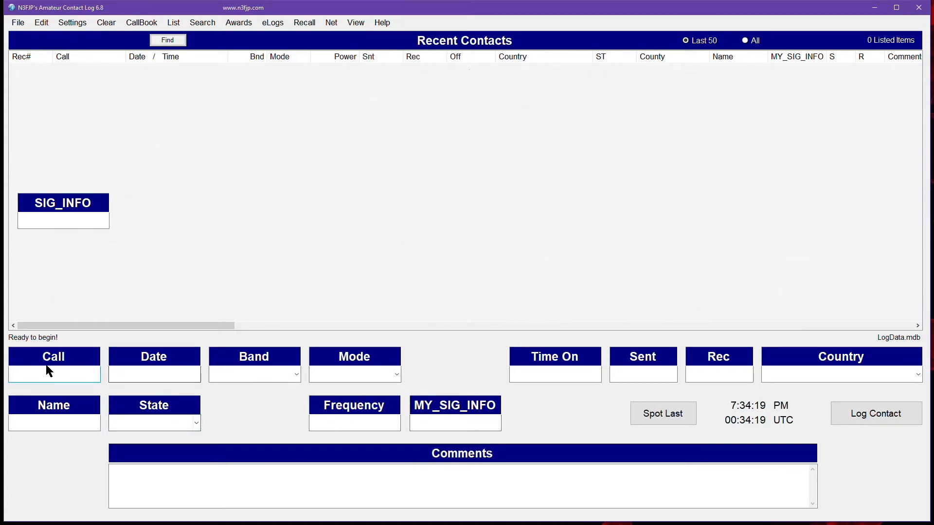
Move the Call, Date, Band, Mode, Time On, Sent, Rec and Country fields out of the entry row into the empty contact list area
{"action": "left_click_drag", "start_coordinate": [52, 362], "coordinate": [182, 203]}
{"action": "left_click_drag", "start_coordinate": [152, 366], "coordinate": [317, 197]}
{"action": "left_click_drag", "start_coordinate": [252, 366], "coordinate": [420, 227]}
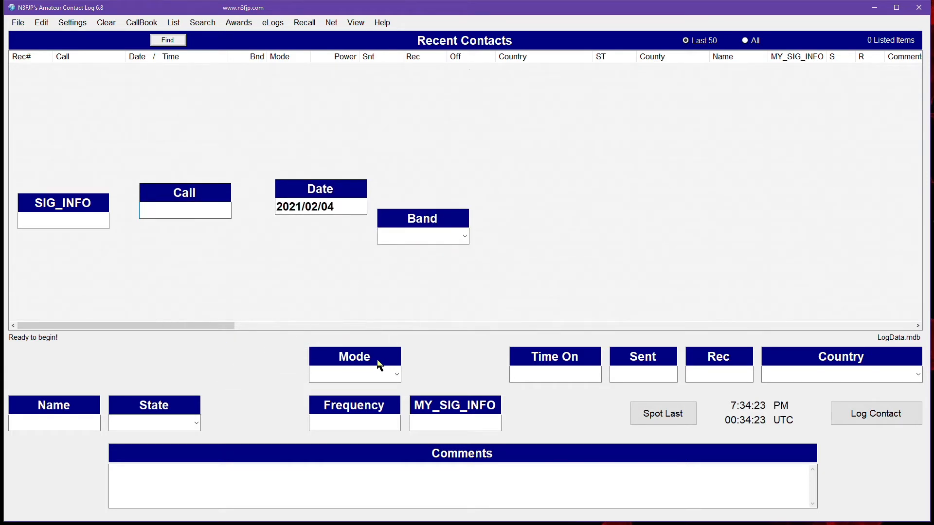
{"action": "left_click_drag", "start_coordinate": [377, 368], "coordinate": [575, 245]}
{"action": "left_click_drag", "start_coordinate": [567, 352], "coordinate": [588, 143]}
{"action": "left_click_drag", "start_coordinate": [658, 357], "coordinate": [678, 225]}
{"action": "left_click_drag", "start_coordinate": [736, 366], "coordinate": [741, 217]}
{"action": "left_click_drag", "start_coordinate": [830, 359], "coordinate": [761, 120]}
{"action": "left_click", "coordinate": [532, 300]}
Move the MY_SIG_INFO, Frequency, State and Name fields out of the second entry row into the empty contact list area
{"action": "left_click_drag", "start_coordinate": [463, 411], "coordinate": [711, 306]}
{"action": "left_click", "coordinate": [530, 300]}
{"action": "left_click_drag", "start_coordinate": [388, 407], "coordinate": [499, 292]}
{"action": "left_click_drag", "start_coordinate": [170, 405], "coordinate": [374, 269]}
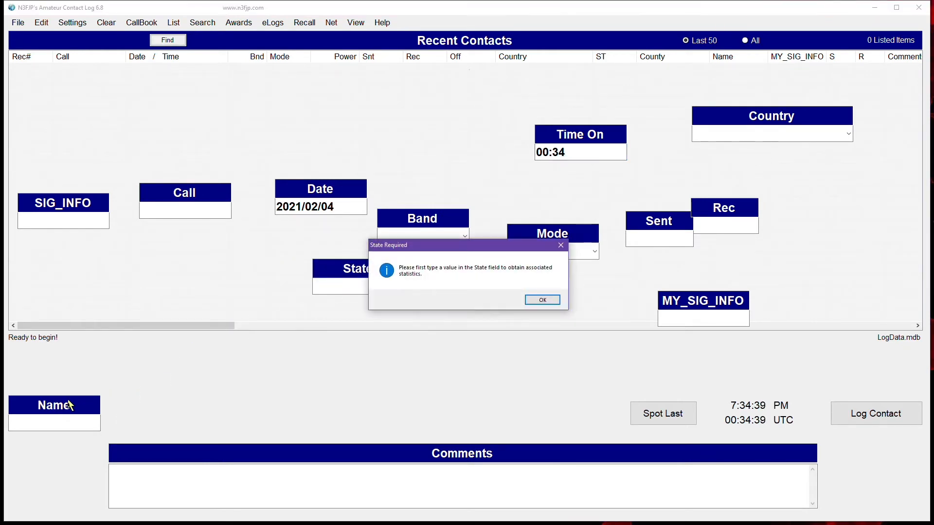
{"action": "left_click", "coordinate": [532, 299]}
{"action": "left_click_drag", "start_coordinate": [69, 404], "coordinate": [261, 278]}
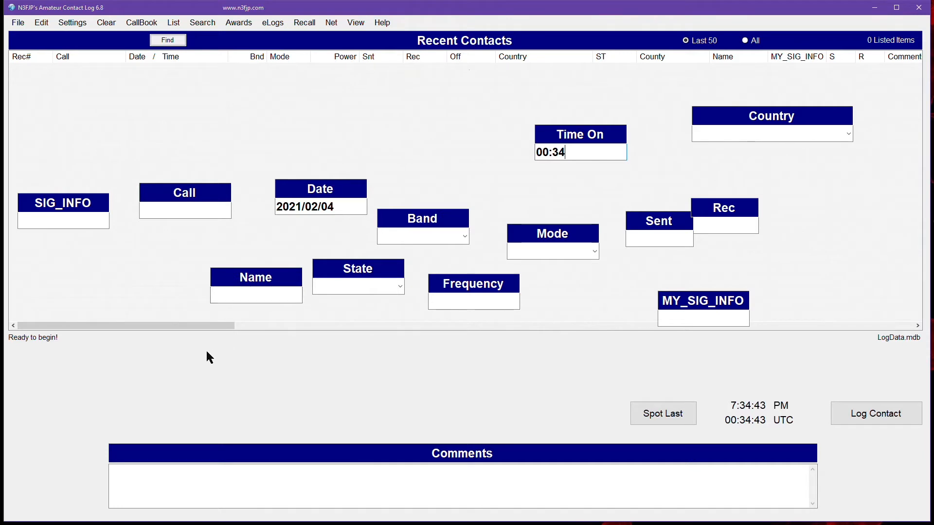
Place the Call field at the start of the first entry row, about X 7, Y 676, and check its fine-tune position values
{"action": "left_click_drag", "start_coordinate": [197, 205], "coordinate": [63, 361]}
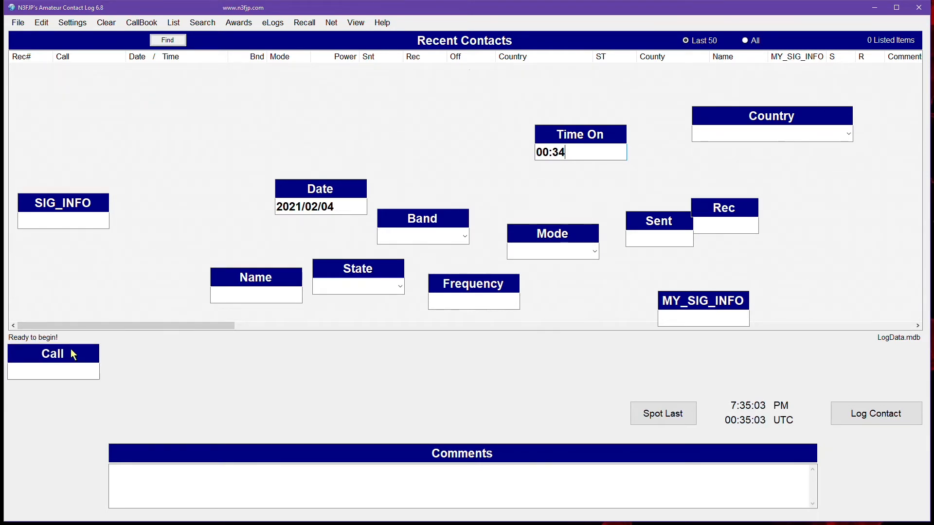
{"action": "right_click", "coordinate": [80, 366]}
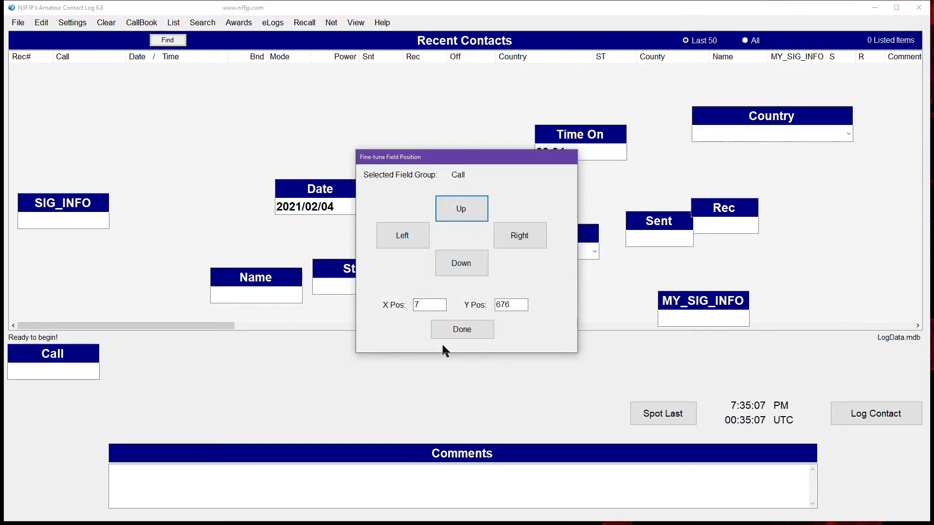
{"action": "left_click", "coordinate": [462, 330]}
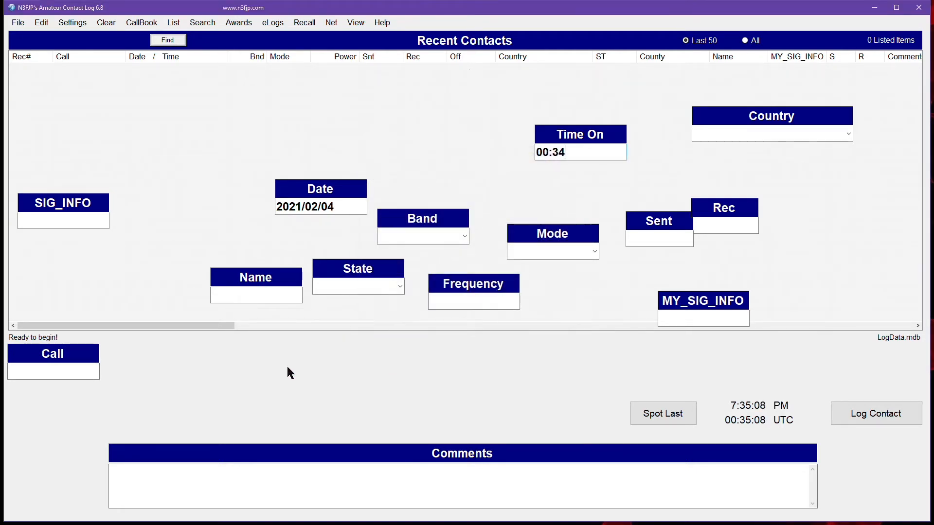
{"action": "right_click", "coordinate": [48, 360]}
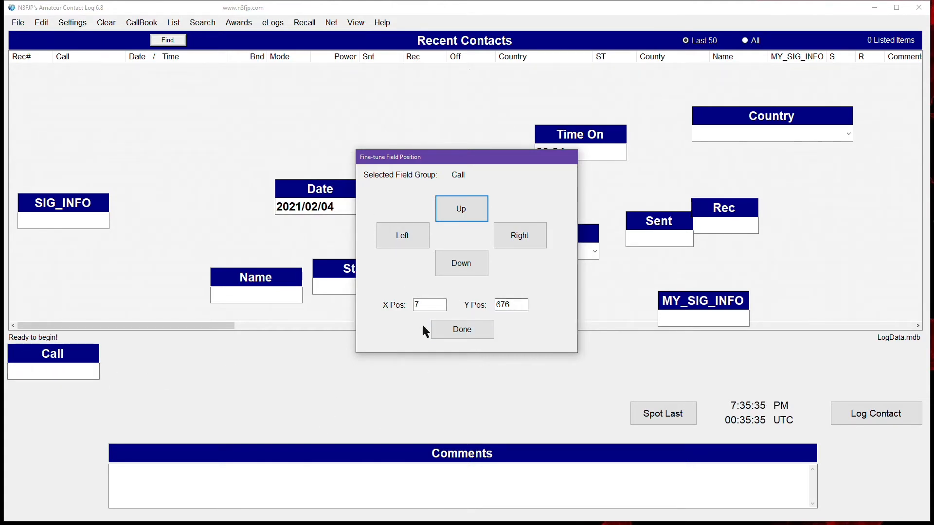
{"action": "left_click", "coordinate": [479, 339]}
Place the Name field directly right of Call and fine-tune its position to X 200, Y 676
{"action": "left_click_drag", "start_coordinate": [256, 290], "coordinate": [151, 354]}
{"action": "left_click", "coordinate": [515, 305]}
{"action": "key", "text": "BackSpace"}
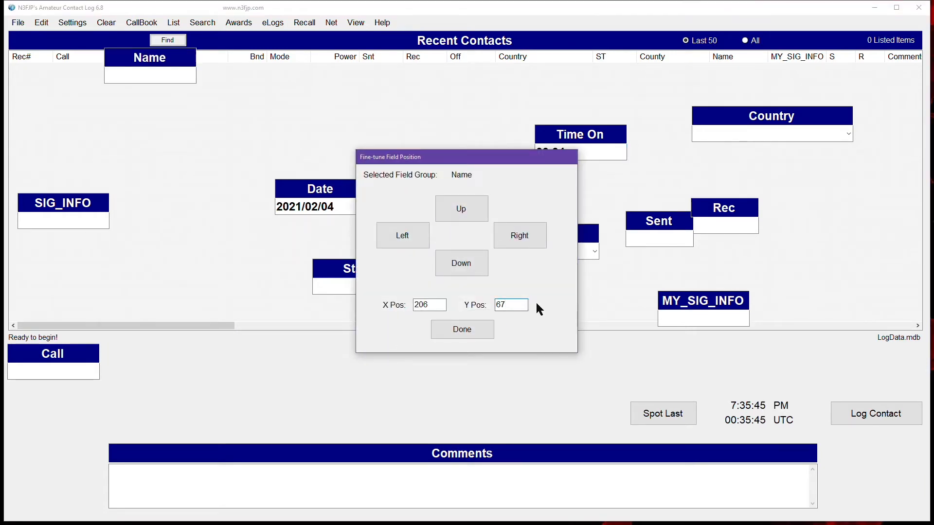
{"action": "type", "text": "6"}
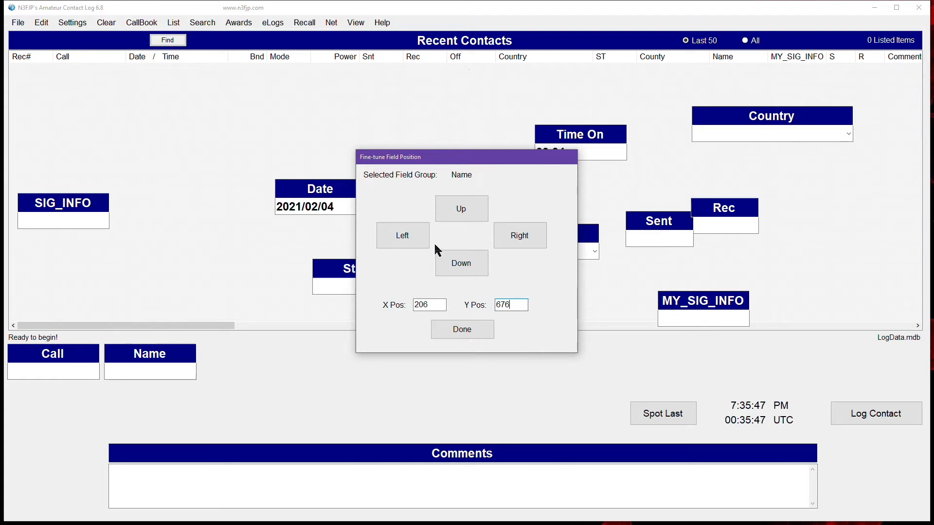
{"action": "left_click", "coordinate": [414, 238]}
{"action": "left_click", "coordinate": [413, 240]}
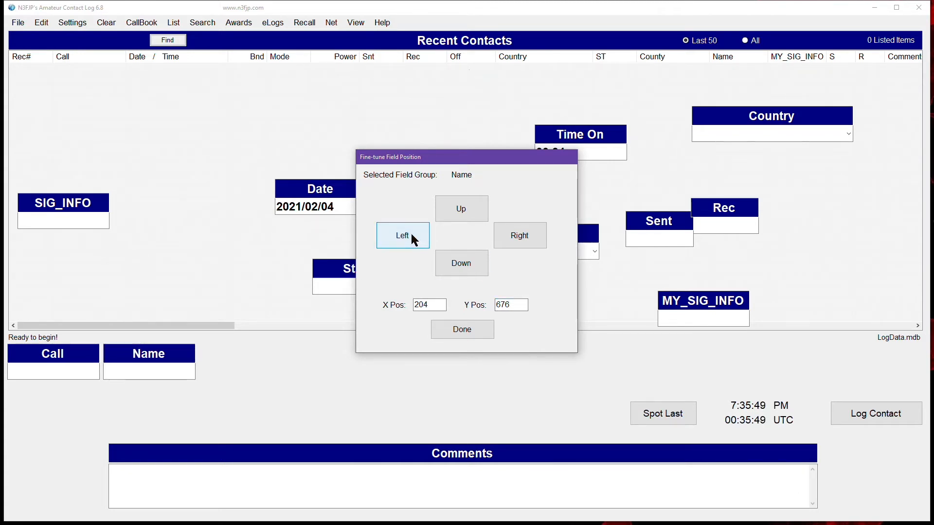
{"action": "left_click", "coordinate": [414, 240]}
{"action": "left_click", "coordinate": [413, 239]}
{"action": "left_click", "coordinate": [414, 239]}
{"action": "left_click", "coordinate": [414, 240]}
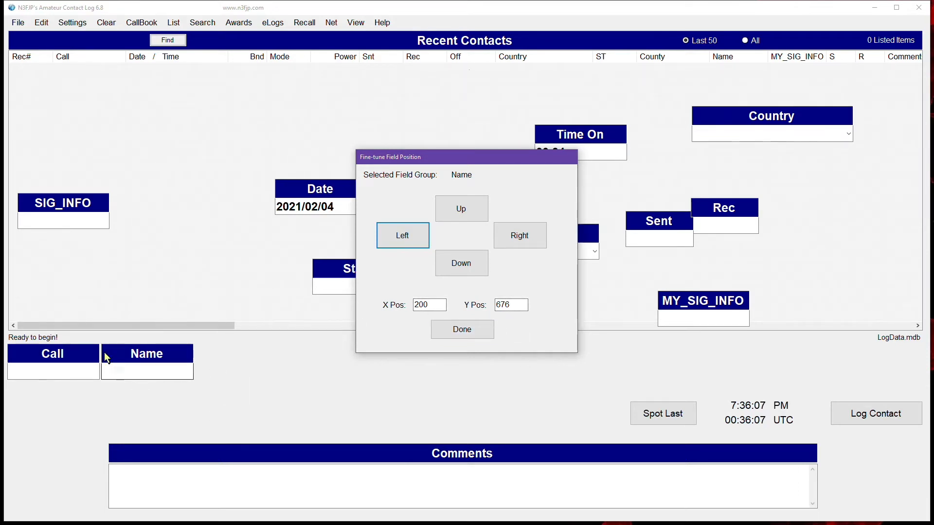
{"action": "left_click", "coordinate": [473, 336]}
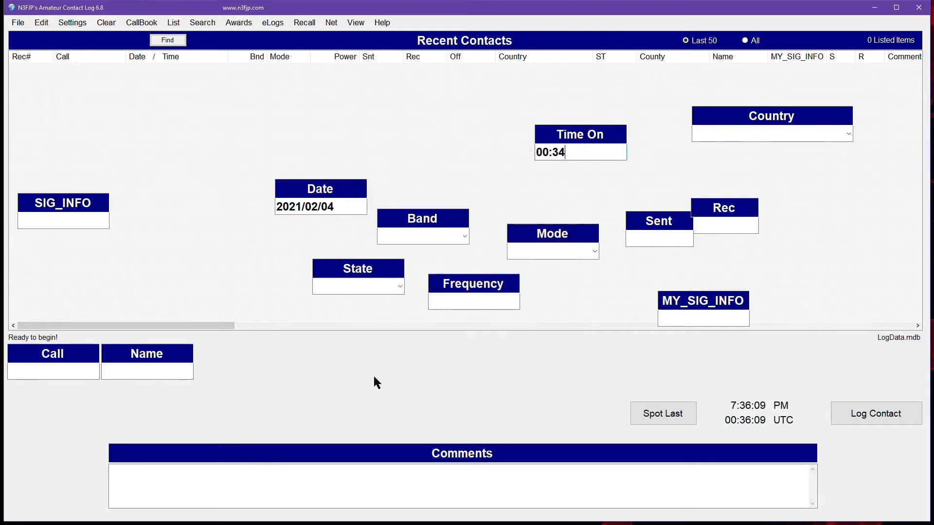
Place the Sent field directly right of Name and fine-tune its position to X 392, Y 676
{"action": "left_click_drag", "start_coordinate": [660, 228], "coordinate": [234, 361]}
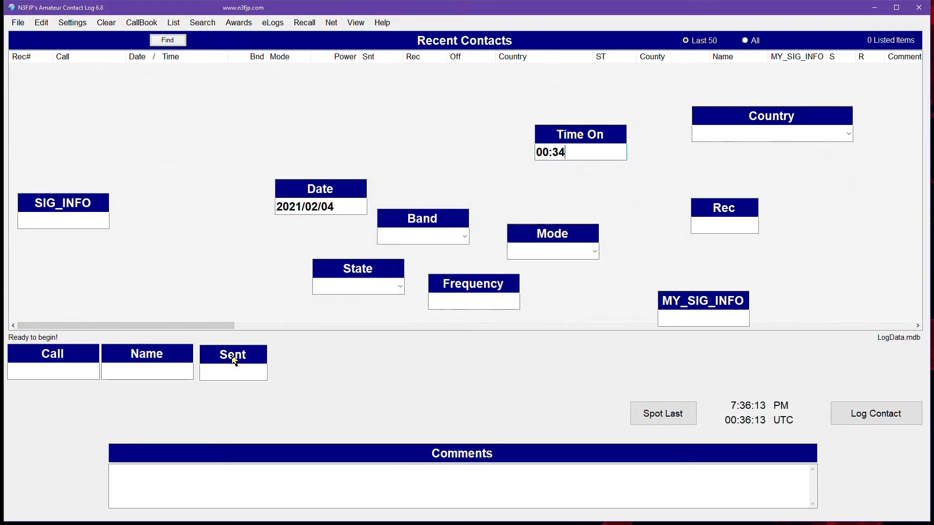
{"action": "left_click", "coordinate": [513, 305]}
{"action": "key", "text": "BackSpace"}
{"action": "type", "text": "6"}
{"action": "left_click", "coordinate": [404, 235]}
{"action": "left_click", "coordinate": [403, 236]}
{"action": "left_click", "coordinate": [405, 235]}
{"action": "left_click", "coordinate": [405, 236]}
{"action": "left_click", "coordinate": [403, 233]}
{"action": "left_click", "coordinate": [403, 233]}
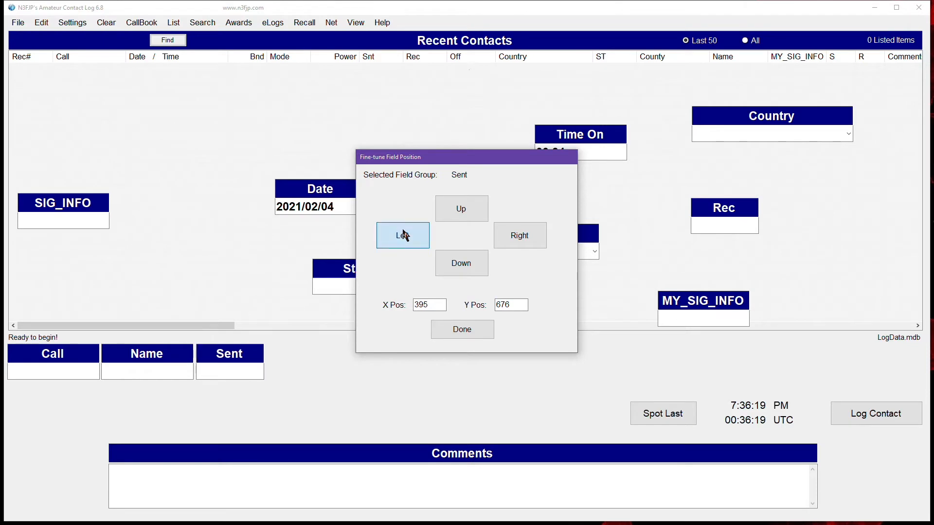
{"action": "left_click", "coordinate": [403, 234]}
{"action": "left_click", "coordinate": [403, 234]}
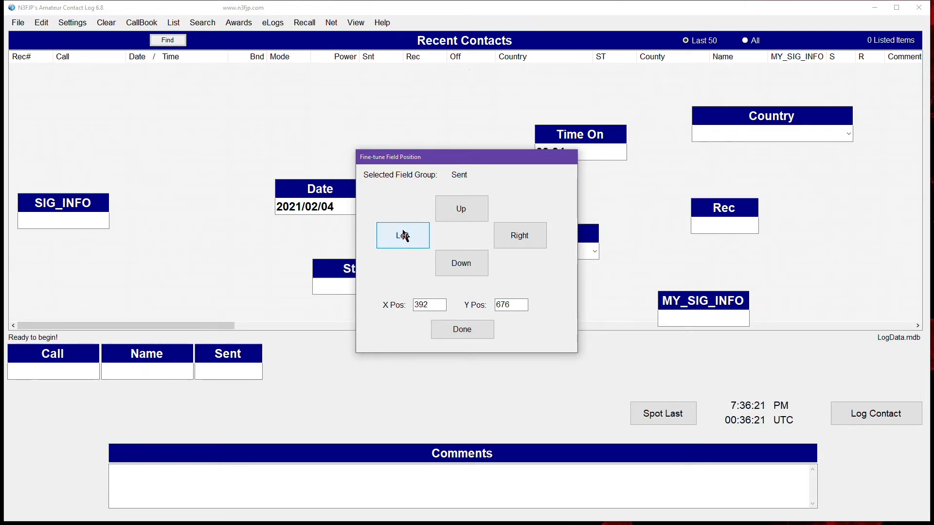
{"action": "left_click", "coordinate": [463, 338]}
Place the Rec field directly right of Sent and fine-tune its position to X 534, Y 676
{"action": "left_click_drag", "start_coordinate": [706, 223], "coordinate": [307, 363]}
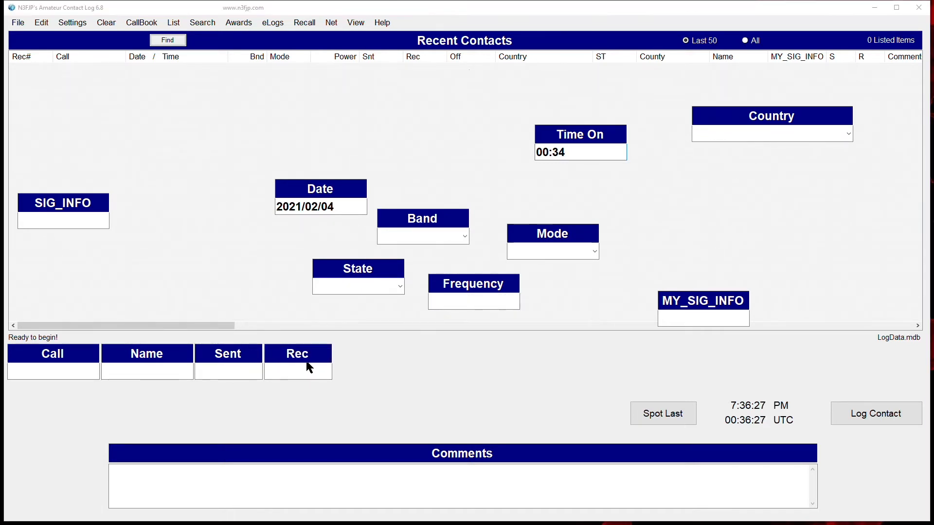
{"action": "left_click", "coordinate": [427, 304]}
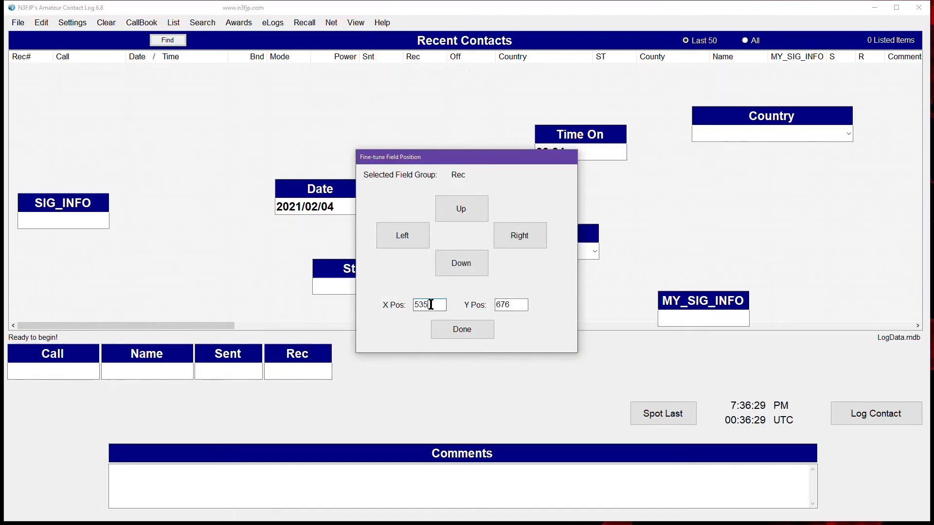
{"action": "left_click", "coordinate": [403, 235]}
{"action": "left_click", "coordinate": [402, 235]}
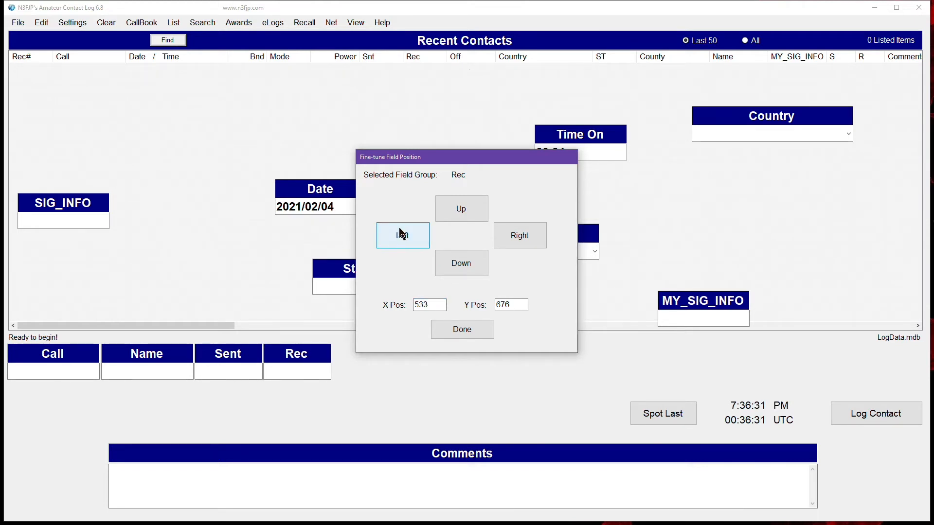
{"action": "left_click", "coordinate": [520, 238]}
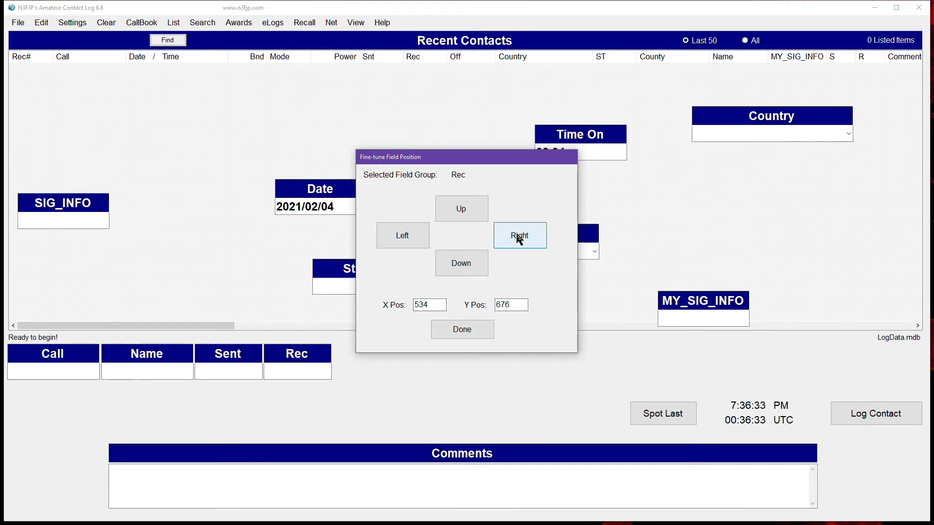
{"action": "left_click", "coordinate": [473, 331]}
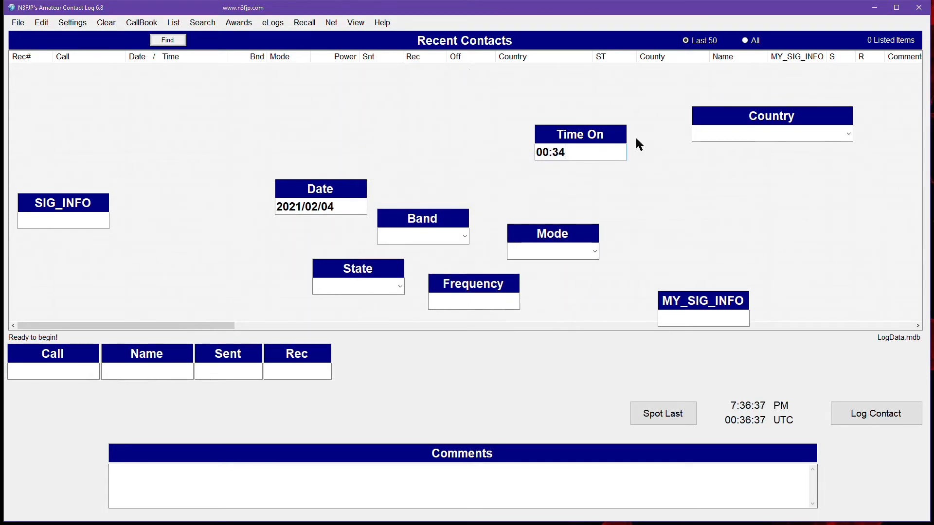
Place the MY_SIG_INFO field directly right of Rec and fine-tune its position to X 676, Y 676
{"action": "left_click_drag", "start_coordinate": [731, 305], "coordinate": [407, 354]}
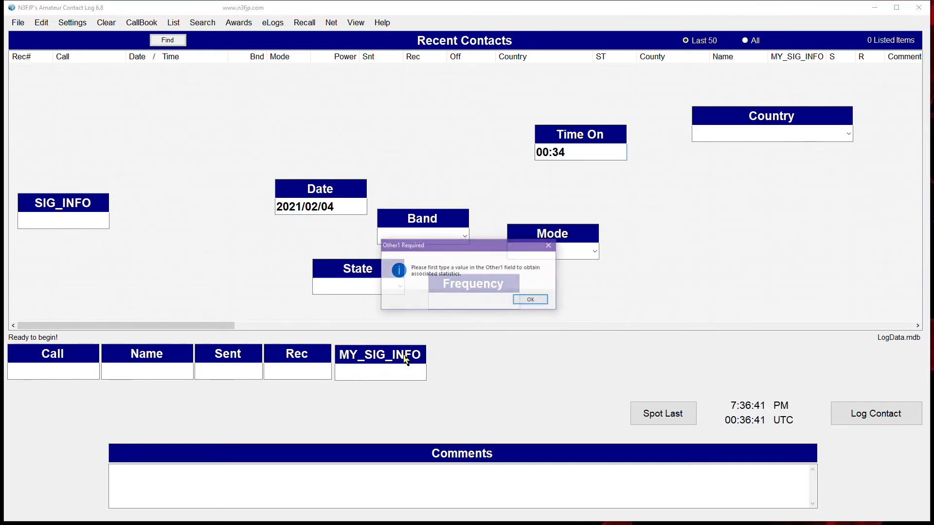
{"action": "left_click", "coordinate": [531, 300]}
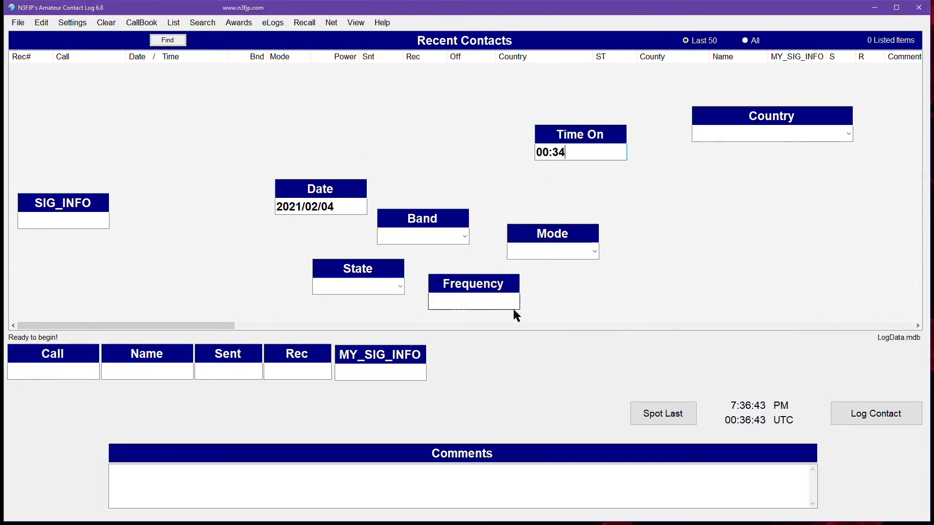
{"action": "right_click", "coordinate": [373, 355]}
{"action": "left_click", "coordinate": [518, 307]}
{"action": "key", "text": "BackSpace"}
{"action": "type", "text": "6"}
{"action": "left_click", "coordinate": [402, 242]}
{"action": "left_click", "coordinate": [401, 243]}
{"action": "left_click", "coordinate": [402, 242]}
{"action": "left_click", "coordinate": [402, 243]}
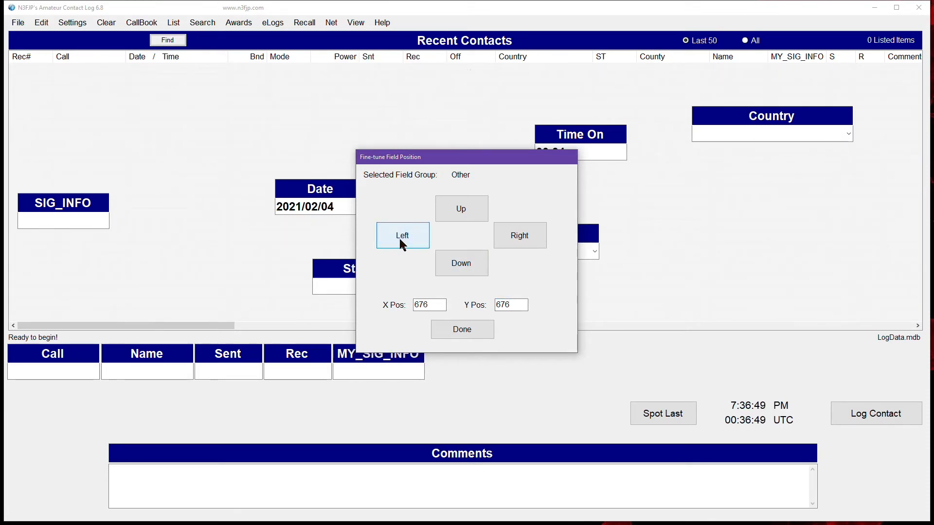
{"action": "left_click", "coordinate": [478, 333]}
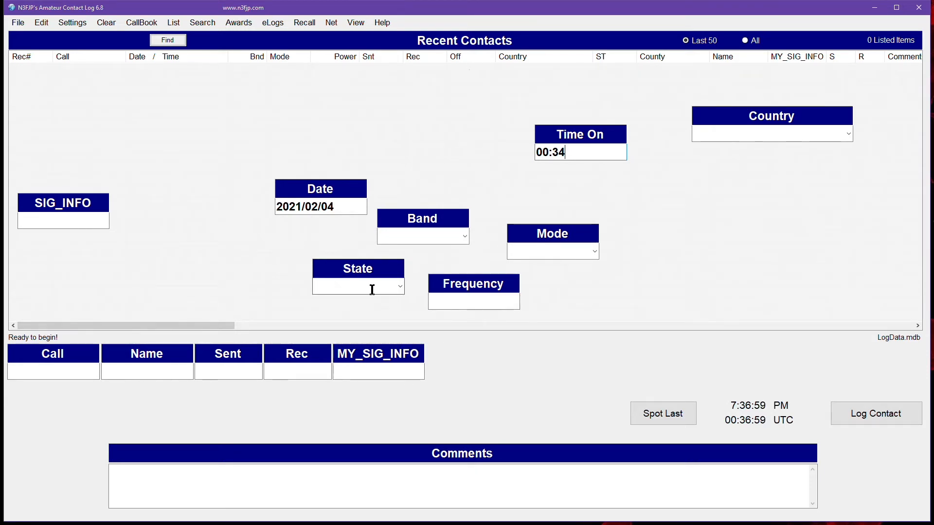
Place the SIG_INFO field directly right of MY_SIG_INFO at Y 676 and nudge it left to match the row's spacing
{"action": "left_click_drag", "start_coordinate": [78, 211], "coordinate": [482, 359]}
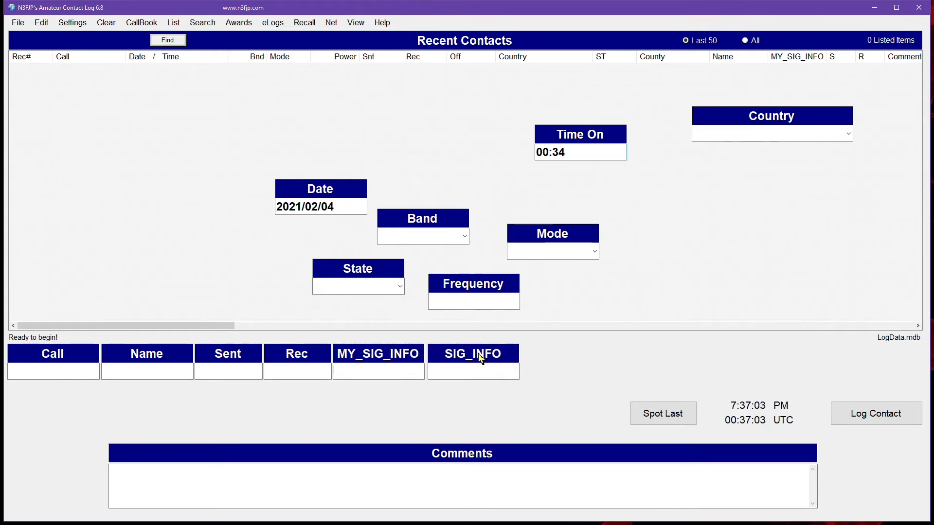
{"action": "left_click", "coordinate": [481, 358]}
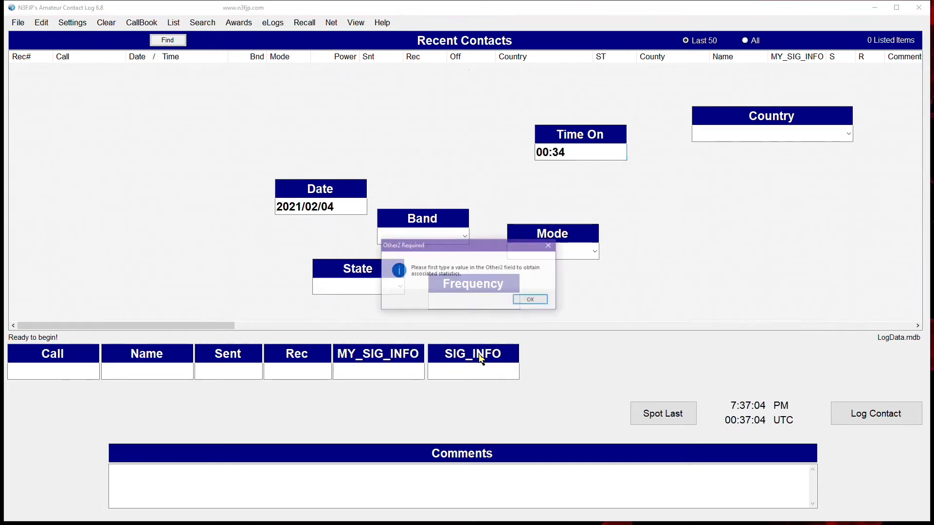
{"action": "left_click", "coordinate": [533, 300]}
{"action": "right_click", "coordinate": [475, 356]}
{"action": "left_click", "coordinate": [510, 306]}
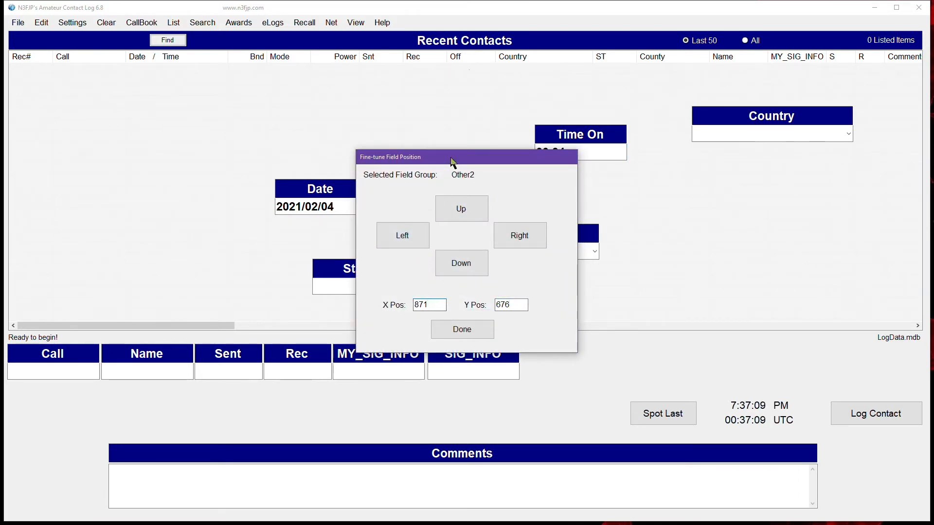
{"action": "left_click_drag", "start_coordinate": [454, 162], "coordinate": [448, 119]}
{"action": "left_click", "coordinate": [396, 192]}
{"action": "left_click", "coordinate": [396, 193]}
{"action": "left_click", "coordinate": [396, 193]}
{"action": "left_click", "coordinate": [396, 192]}
{"action": "left_click", "coordinate": [465, 288]}
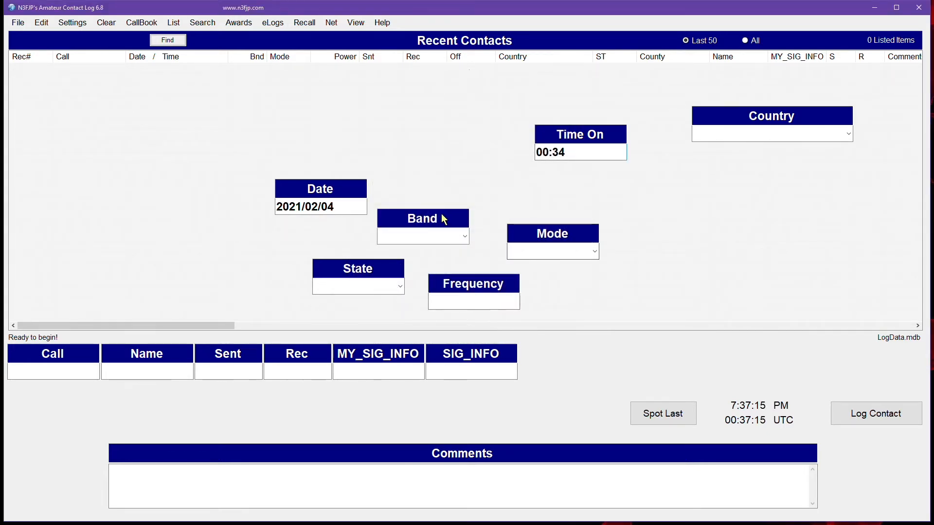
Place the State field directly right of SIG_INFO and fine-tune its position to X 1058, Y 676
{"action": "left_click_drag", "start_coordinate": [376, 271], "coordinate": [578, 353]}
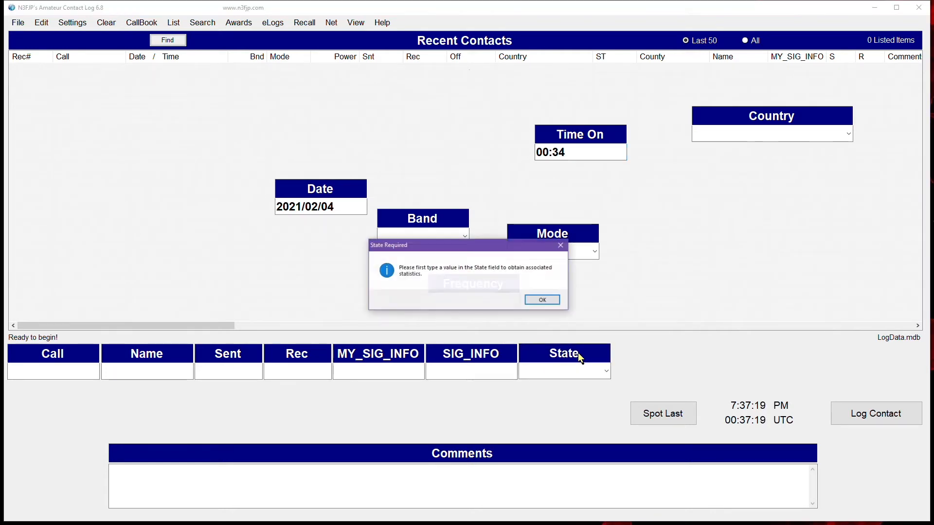
{"action": "left_click", "coordinate": [553, 304]}
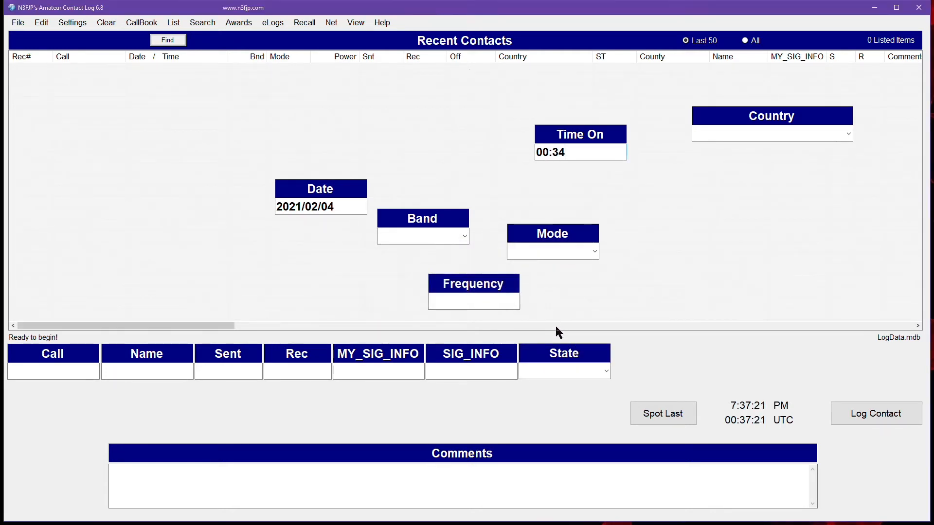
{"action": "right_click", "coordinate": [565, 359]}
{"action": "left_click", "coordinate": [519, 302]}
{"action": "key", "text": "BackSpace"}
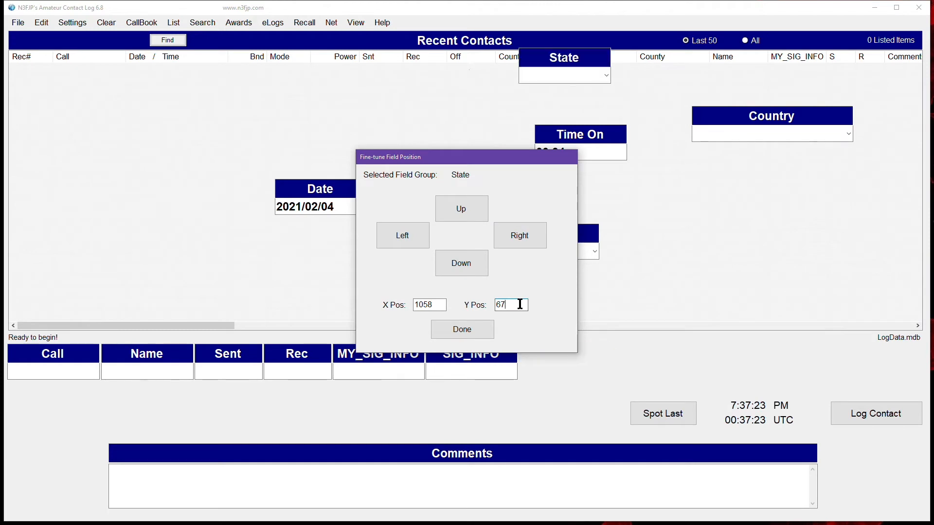
{"action": "type", "text": "6"}
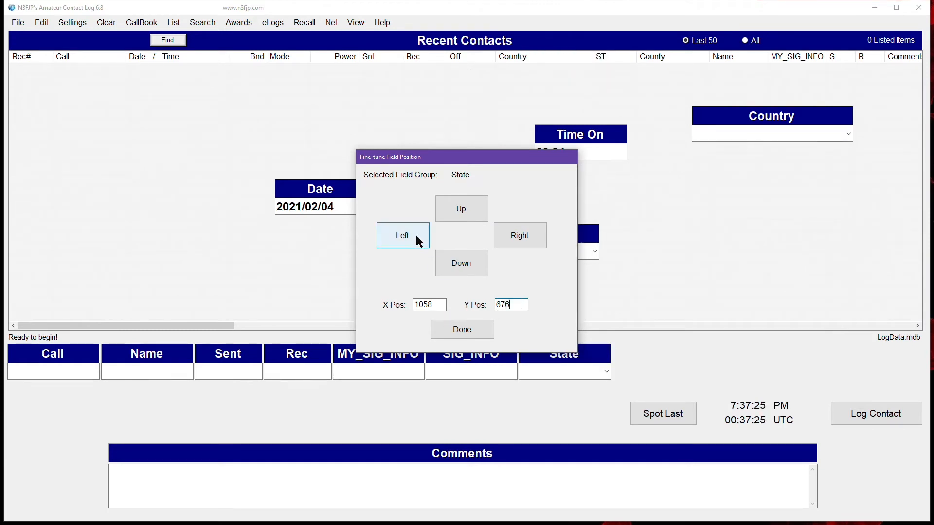
{"action": "left_click_drag", "start_coordinate": [446, 160], "coordinate": [440, 124]}
{"action": "left_click", "coordinate": [398, 204]}
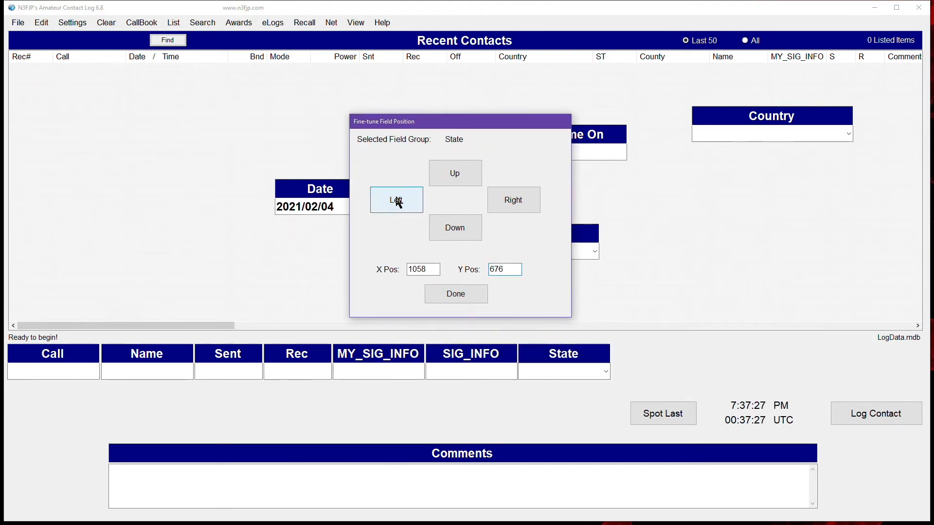
{"action": "left_click", "coordinate": [512, 205]}
{"action": "left_click", "coordinate": [457, 300]}
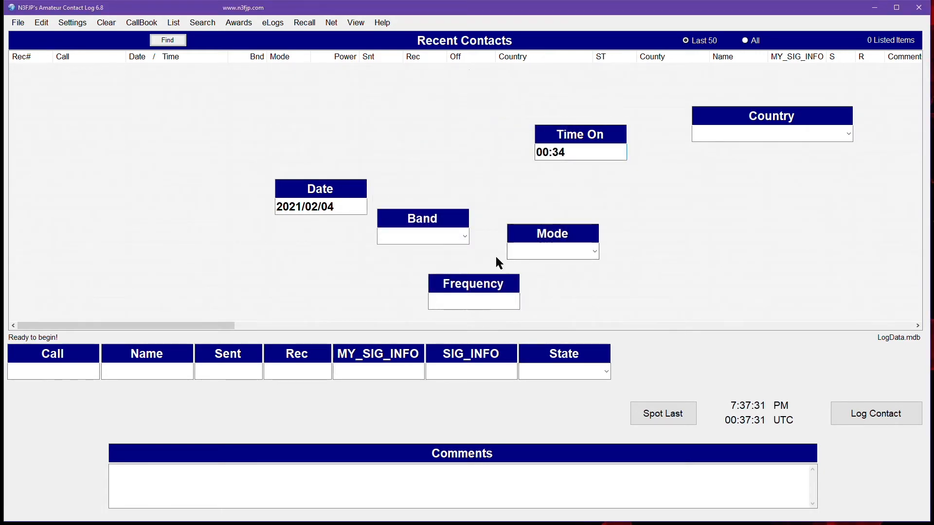
Place the Country field directly right of State and fine-tune its position to X 1250, Y 676
{"action": "left_click_drag", "start_coordinate": [739, 122], "coordinate": [659, 354]}
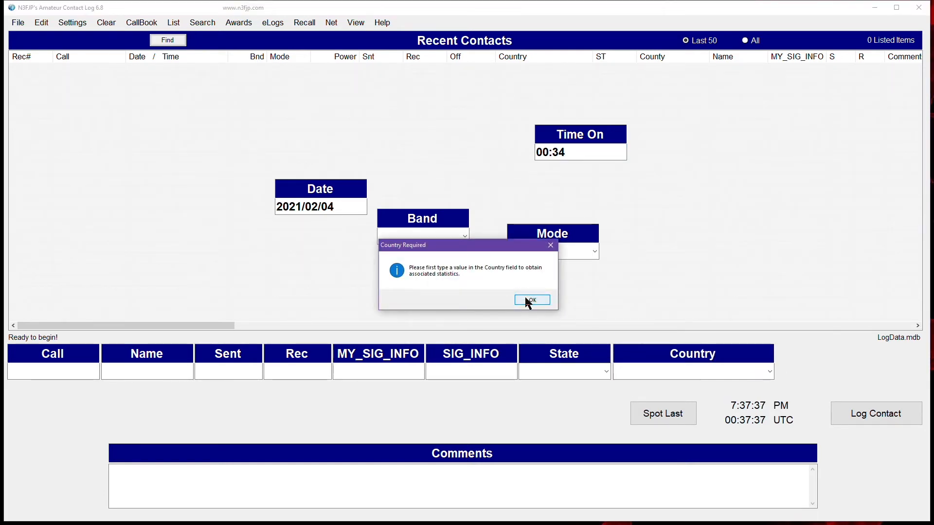
{"action": "left_click", "coordinate": [529, 300]}
{"action": "right_click", "coordinate": [648, 354]}
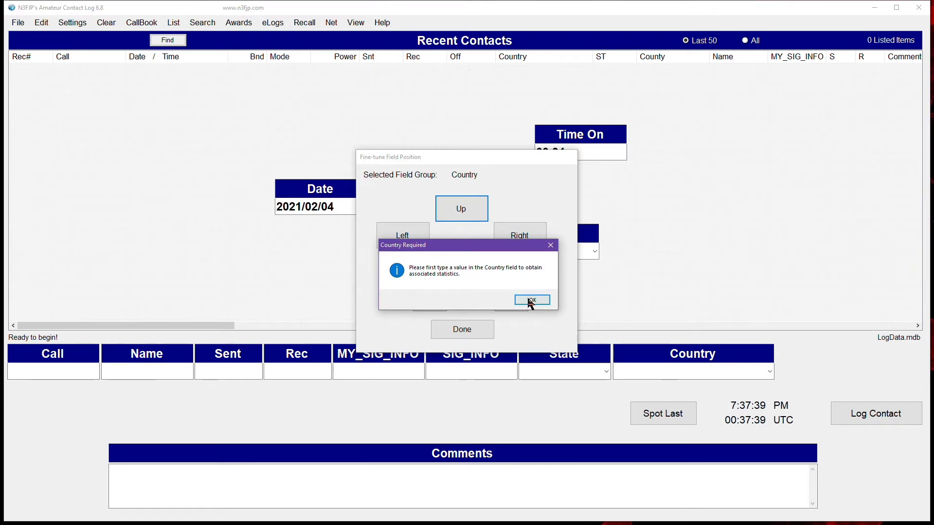
{"action": "left_click", "coordinate": [529, 300]}
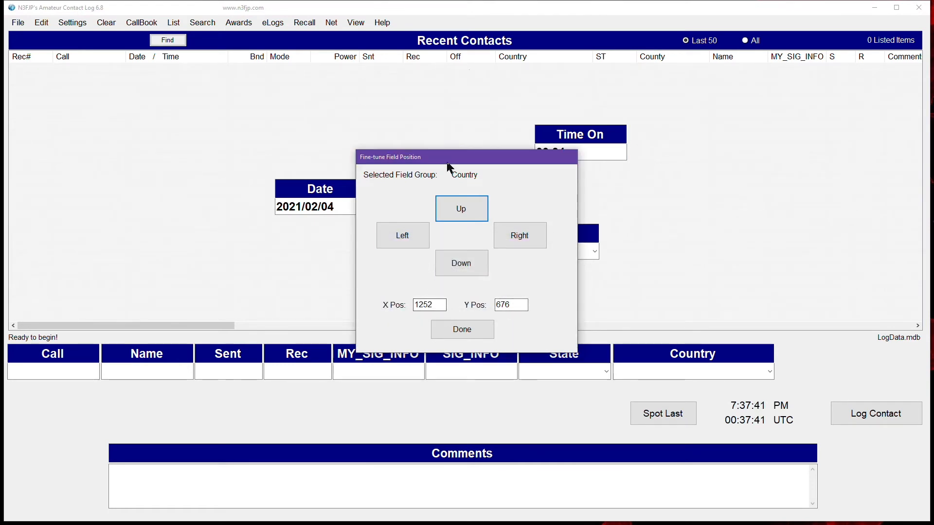
{"action": "left_click", "coordinate": [404, 238]}
{"action": "left_click", "coordinate": [404, 239]}
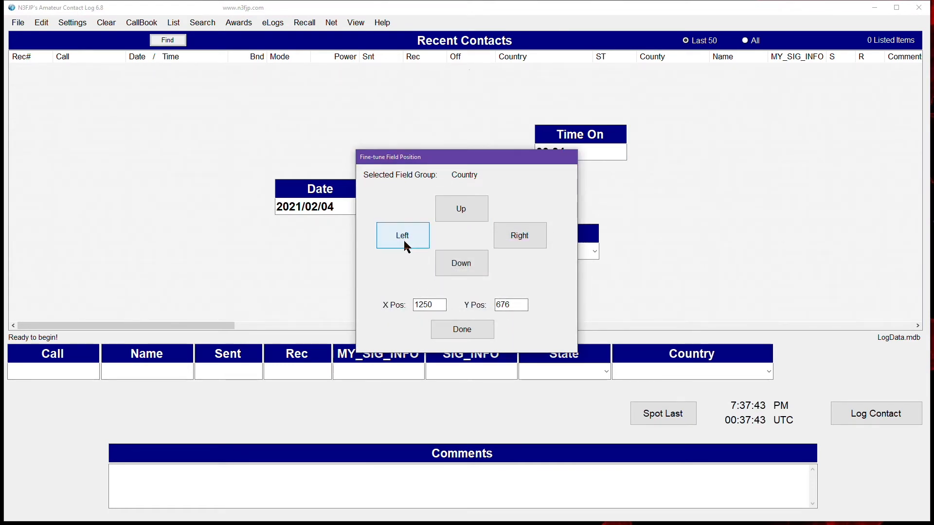
{"action": "left_click", "coordinate": [459, 337]}
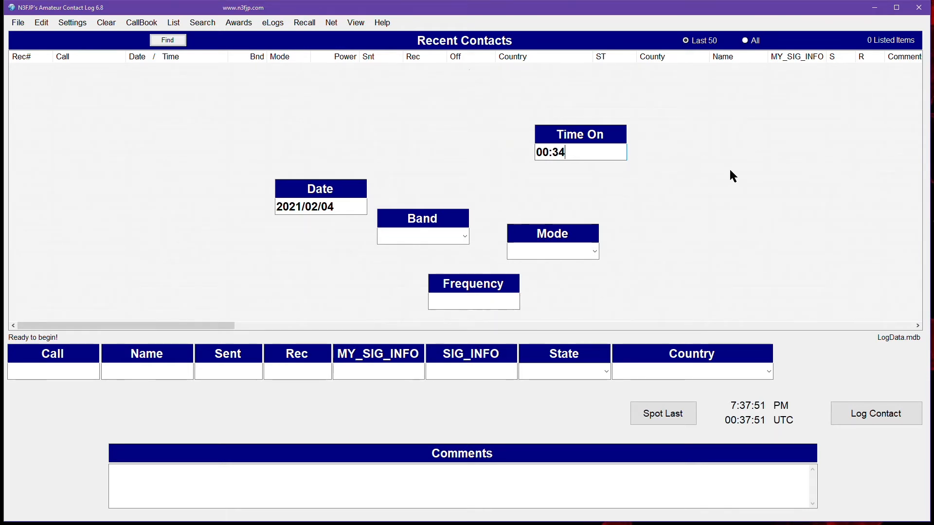
Place the Band field directly below Call at X 7, Y 763 to start the second row
{"action": "left_click_drag", "start_coordinate": [428, 226], "coordinate": [57, 399]}
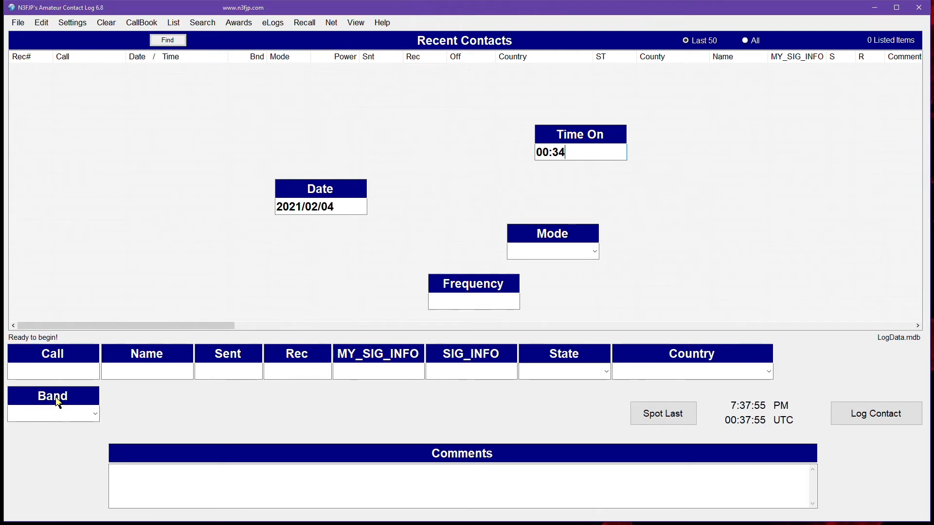
{"action": "right_click", "coordinate": [56, 398]}
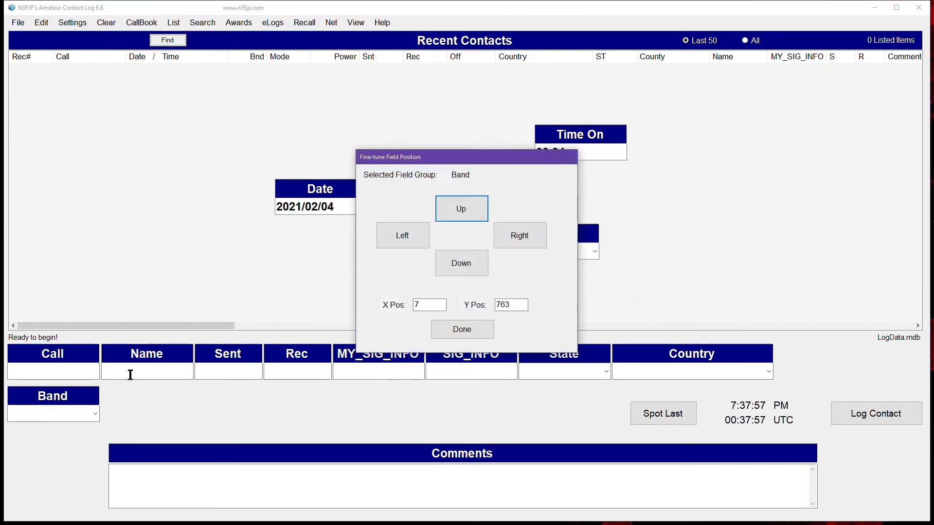
{"action": "left_click", "coordinate": [503, 305]}
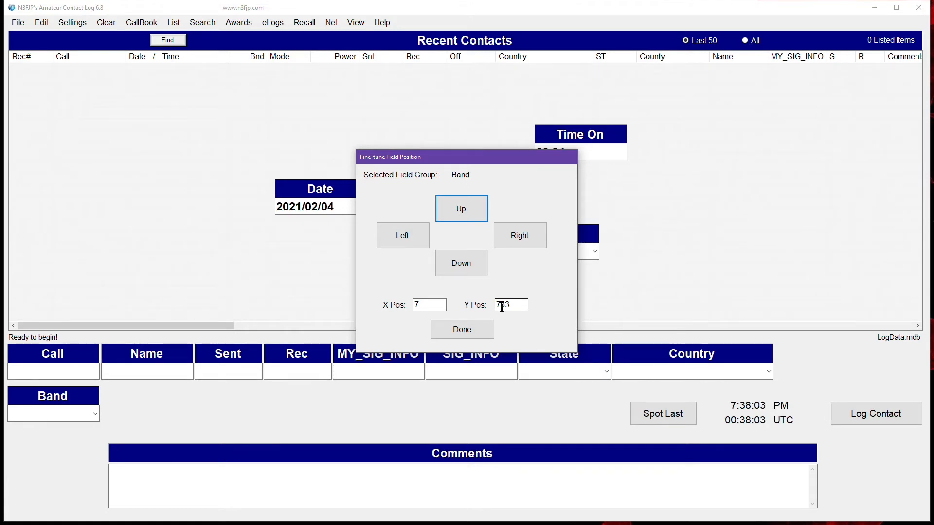
{"action": "left_click", "coordinate": [460, 327]}
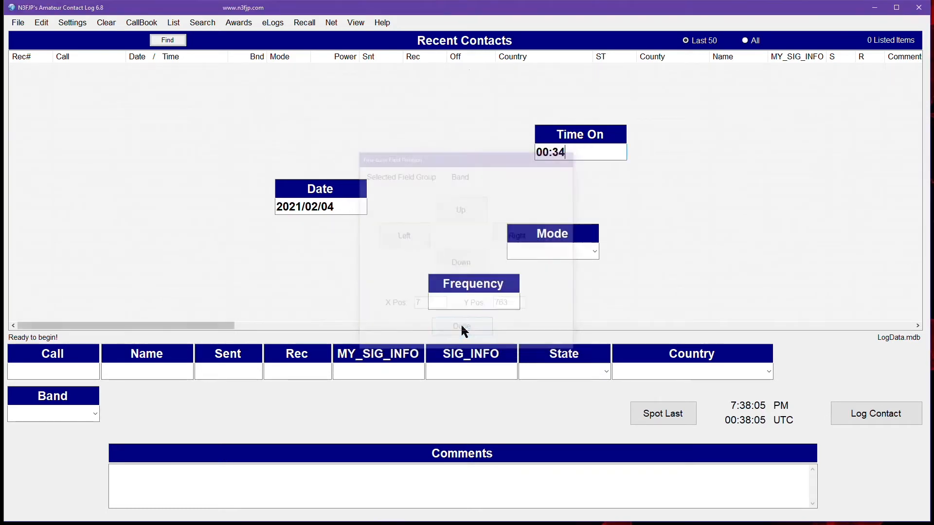
Place the Frequency field directly right of Band and fine-tune its position to X 199, Y 763
{"action": "left_click_drag", "start_coordinate": [469, 289], "coordinate": [150, 399]}
{"action": "left_click", "coordinate": [517, 305]}
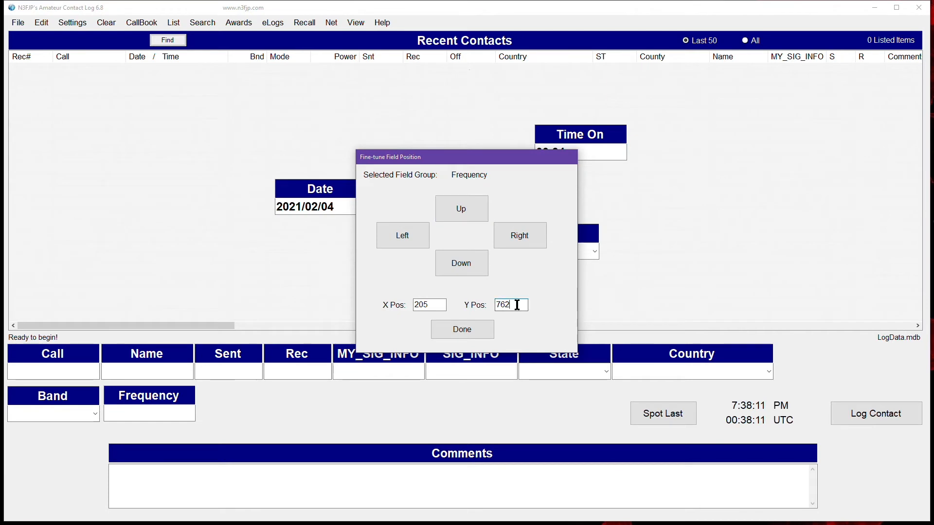
{"action": "key", "text": "BackSpace"}
{"action": "type", "text": "3"}
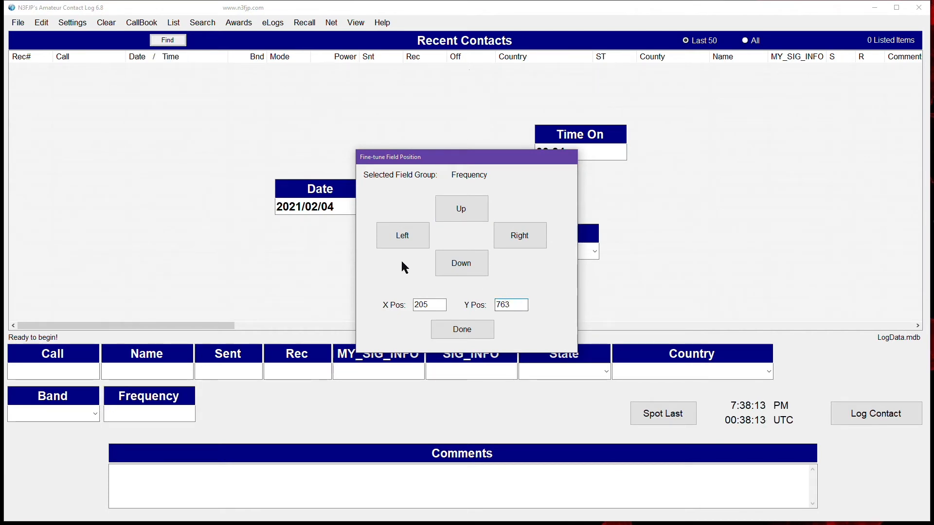
{"action": "left_click", "coordinate": [405, 241]}
{"action": "left_click", "coordinate": [405, 241]}
{"action": "left_click", "coordinate": [405, 240]}
{"action": "left_click", "coordinate": [405, 240]}
{"action": "left_click", "coordinate": [405, 241]}
{"action": "left_click", "coordinate": [405, 240]}
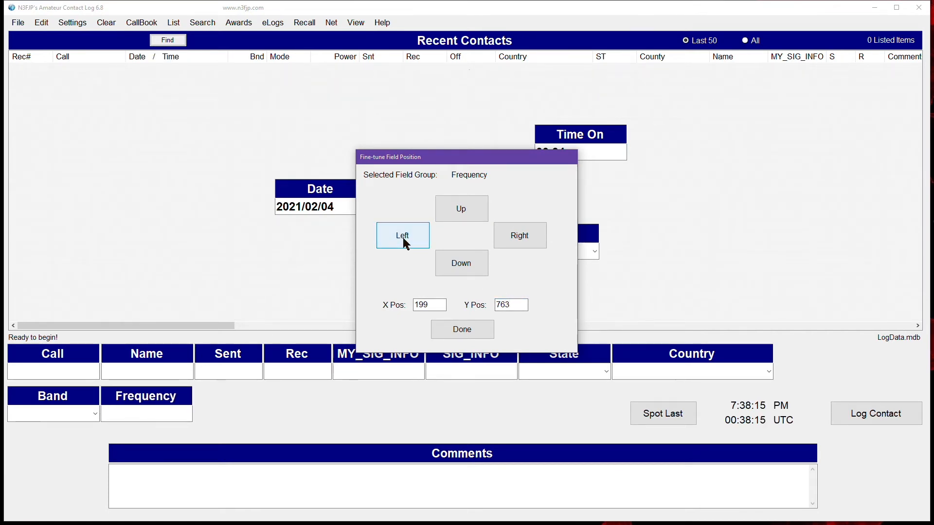
{"action": "left_click", "coordinate": [458, 330]}
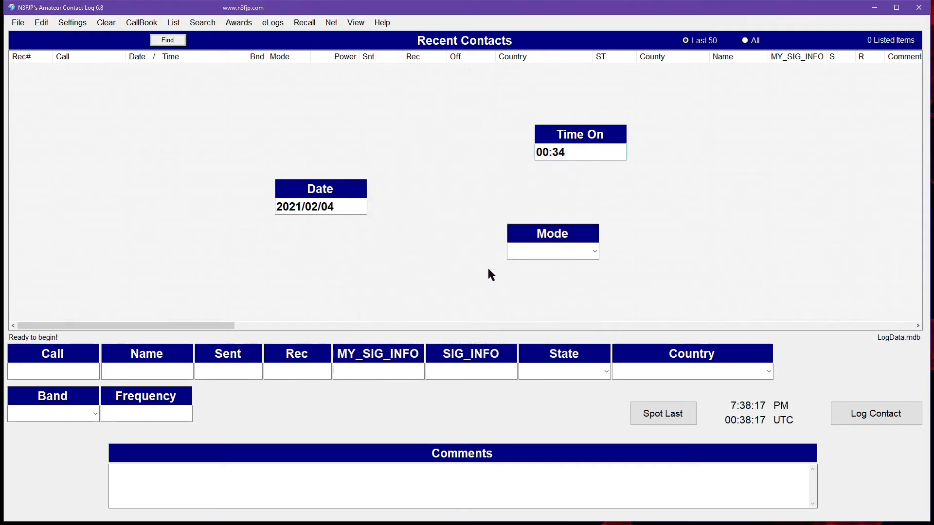
Place the Mode field directly right of Frequency and fine-tune its position to X 389, Y 763
{"action": "left_click_drag", "start_coordinate": [545, 239], "coordinate": [227, 396]}
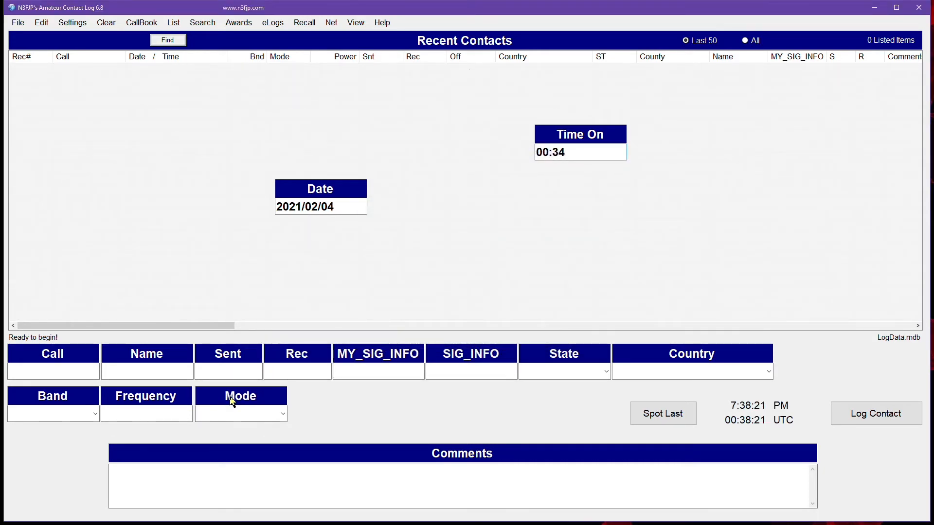
{"action": "right_click", "coordinate": [229, 396]}
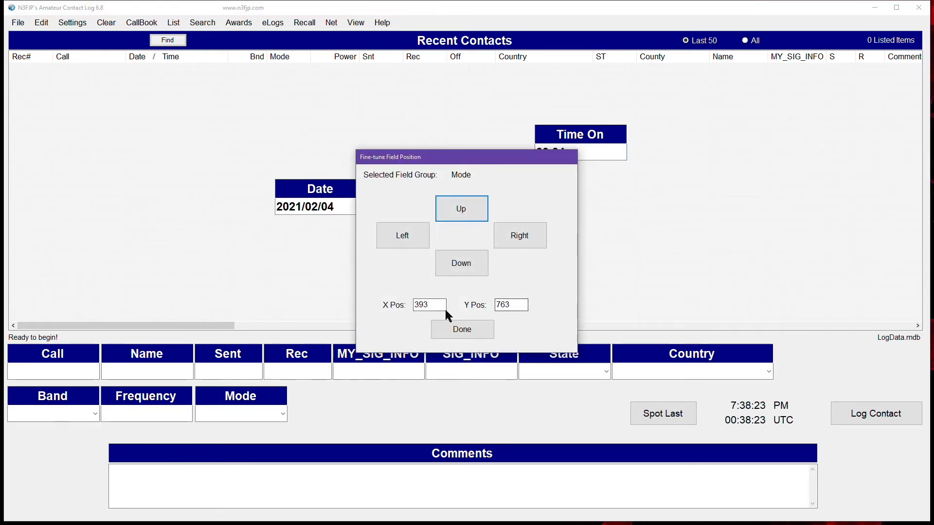
{"action": "left_click", "coordinate": [407, 239]}
{"action": "left_click", "coordinate": [407, 239]}
{"action": "left_click", "coordinate": [407, 238]}
{"action": "left_click", "coordinate": [407, 238]}
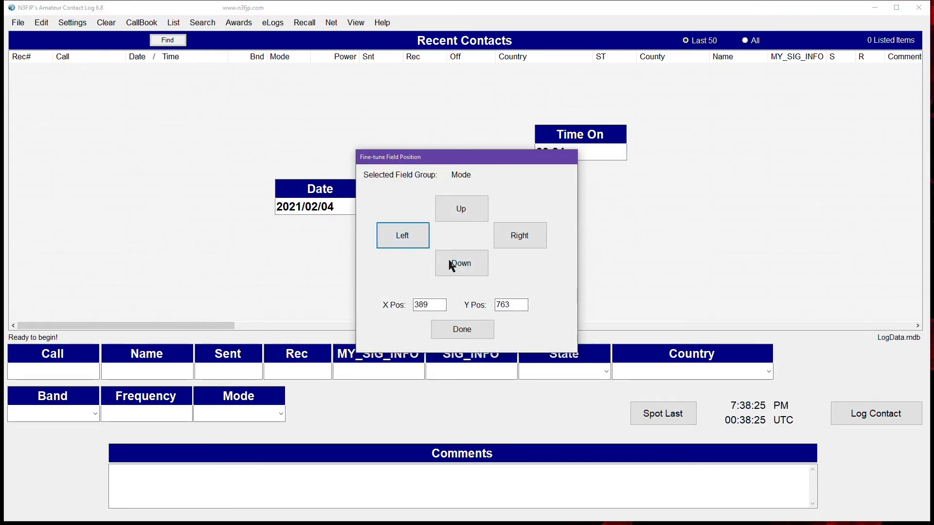
{"action": "left_click", "coordinate": [463, 330]}
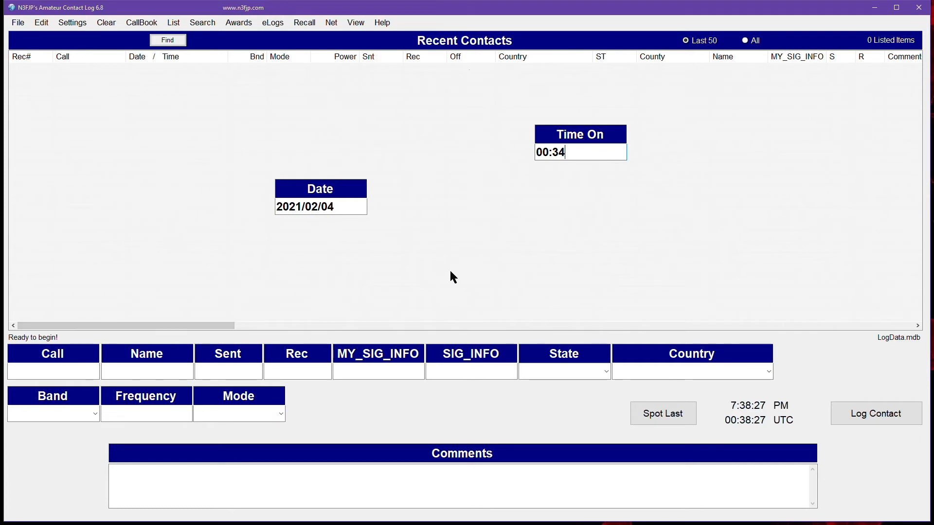
Place the Date field directly right of Mode and fine-tune its position to X 580, Y 763
{"action": "left_click_drag", "start_coordinate": [321, 191], "coordinate": [333, 398]}
{"action": "left_click", "coordinate": [516, 305]}
{"action": "key", "text": "BackSpace"}
{"action": "type", "text": "3"}
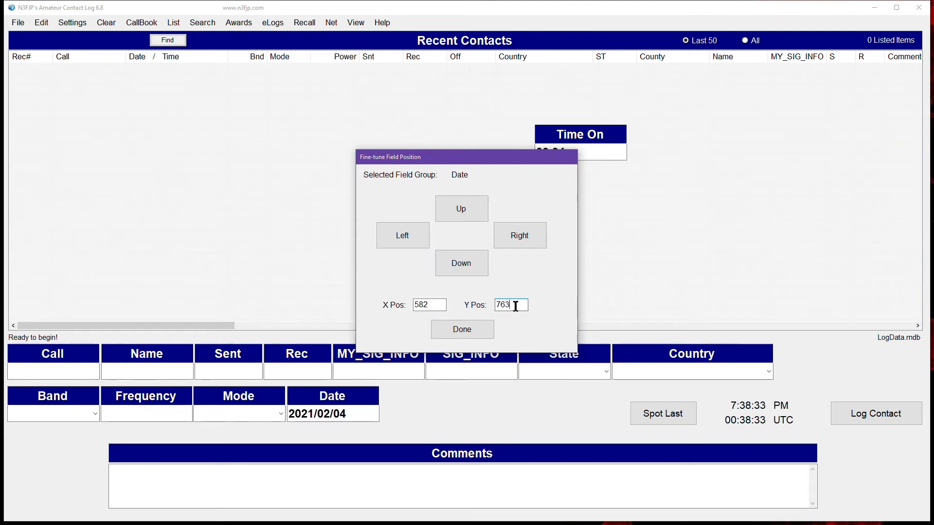
{"action": "left_click", "coordinate": [406, 235]}
{"action": "left_click", "coordinate": [406, 236]}
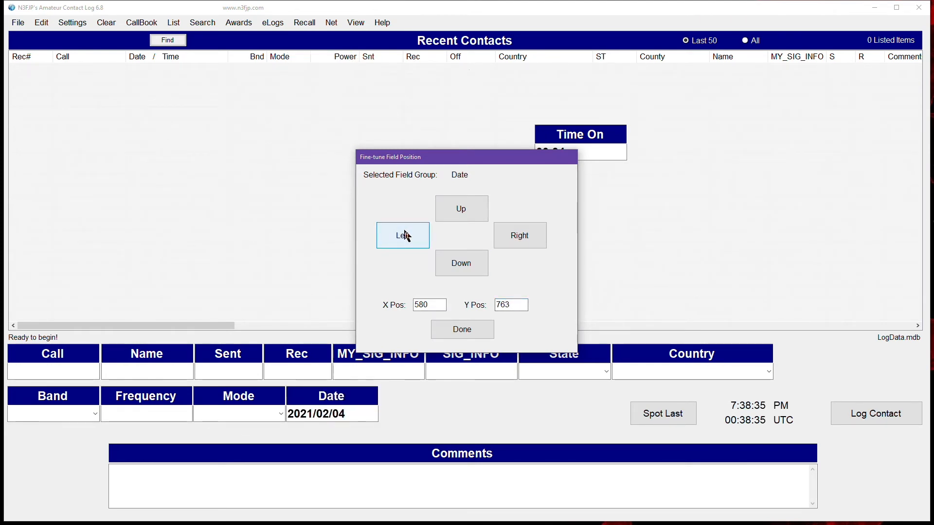
{"action": "left_click", "coordinate": [480, 328]}
Place the Time On field directly right of Date at X 771, Y 763
{"action": "left_click_drag", "start_coordinate": [598, 139], "coordinate": [443, 400]}
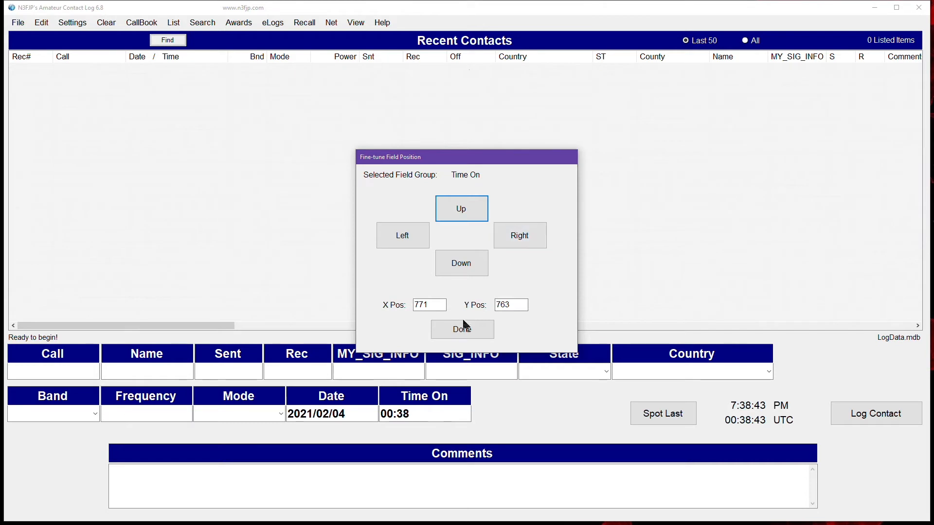
{"action": "left_click", "coordinate": [467, 331]}
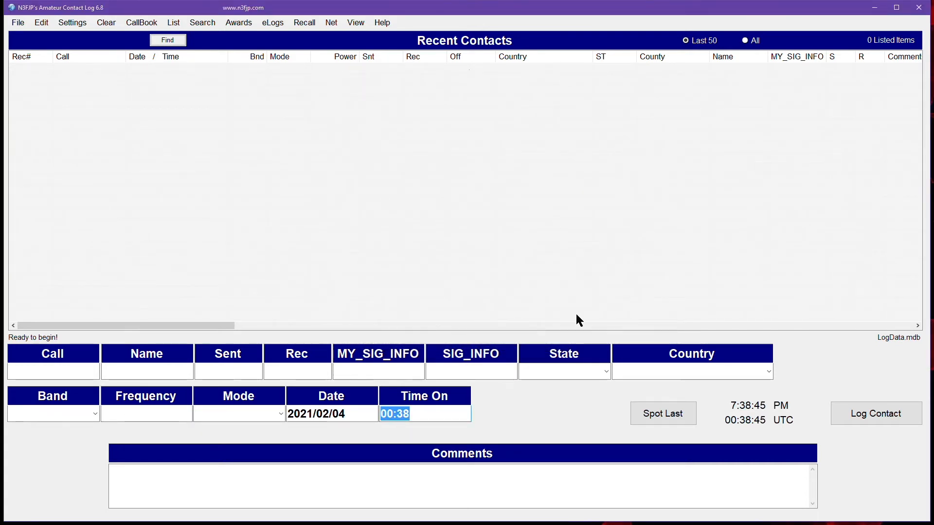
{"action": "left_click", "coordinate": [453, 286]}
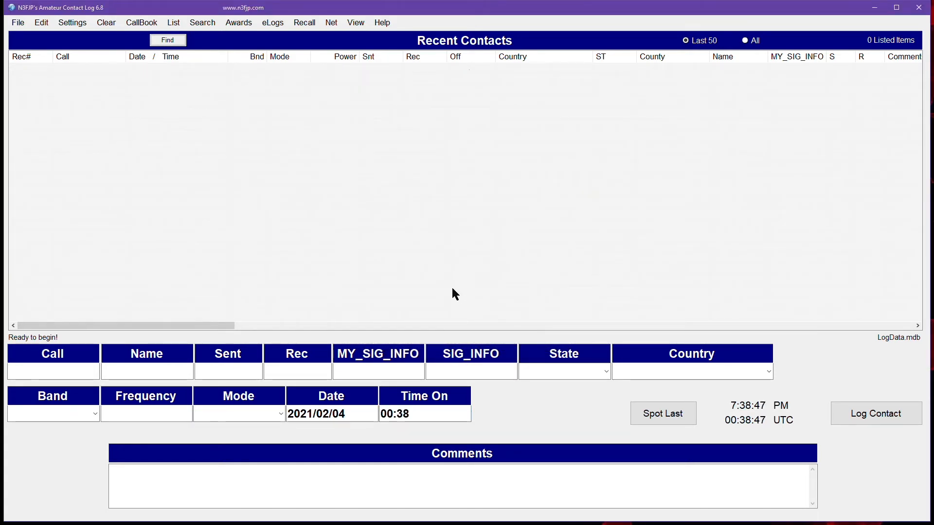
Hide the Spot DX Button from the main form and turn off repositioning of all fields
{"action": "left_click", "coordinate": [43, 23]}
{"action": "mouse_move", "coordinate": [68, 24]}
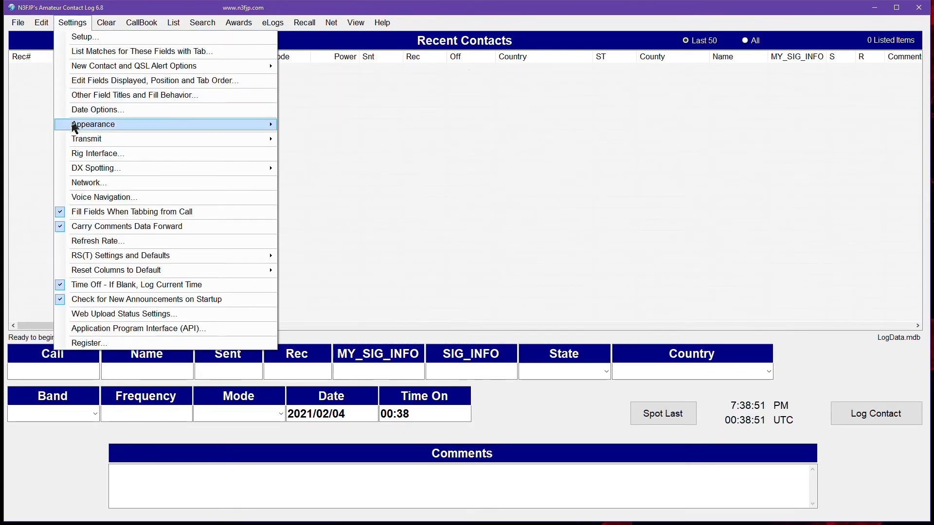
{"action": "mouse_move", "coordinate": [75, 126]}
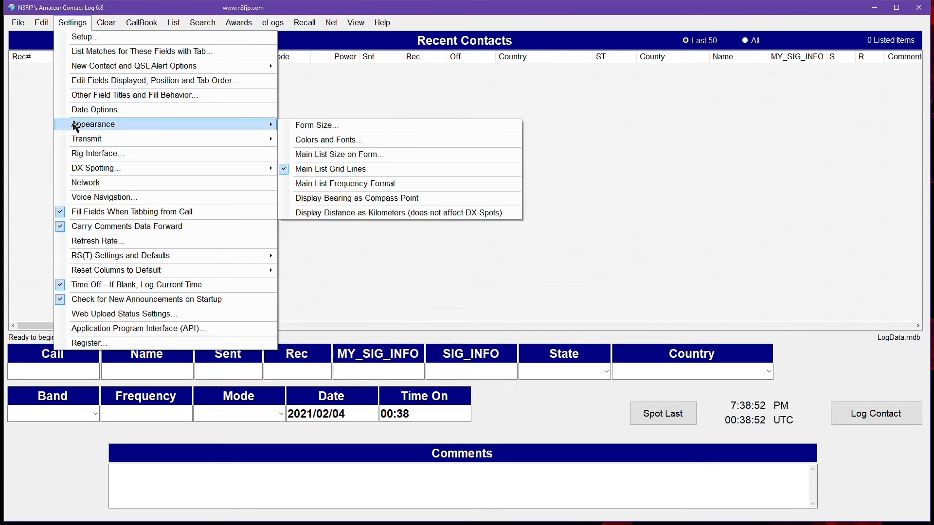
{"action": "left_click", "coordinate": [114, 82]}
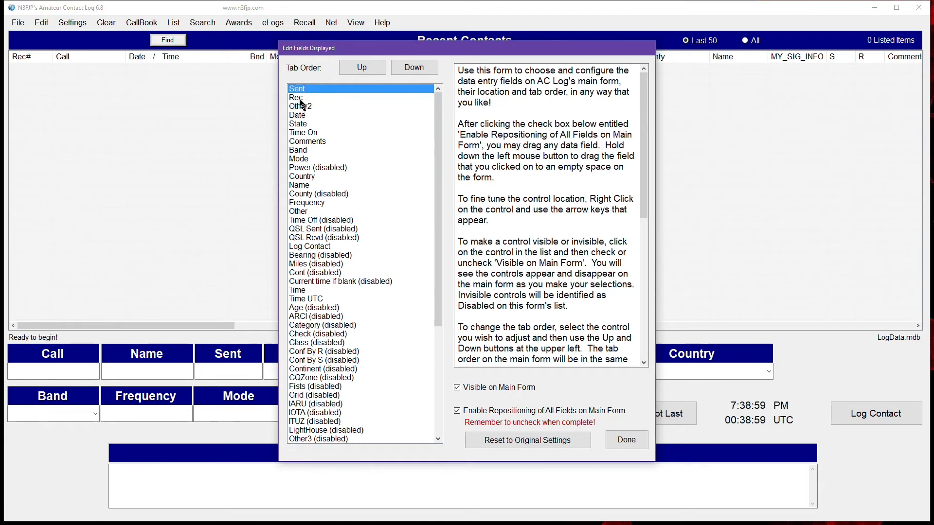
{"action": "scroll", "coordinate": [316, 294], "scroll_direction": "down", "scroll_amount": 2}
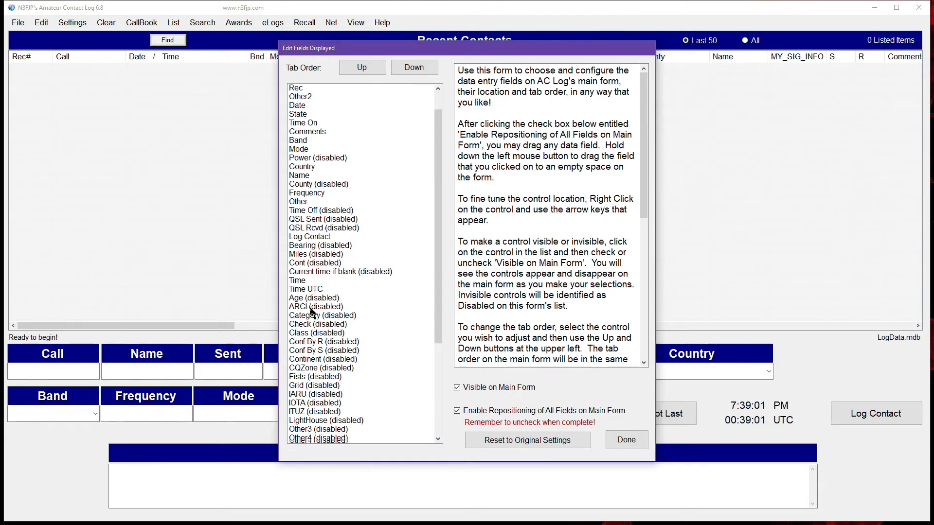
{"action": "scroll", "coordinate": [323, 302], "scroll_direction": "down", "scroll_amount": 4}
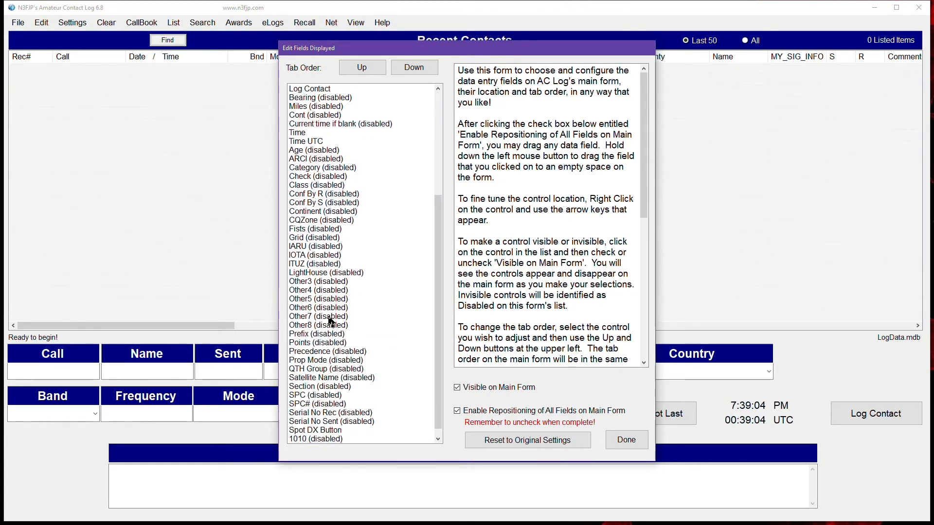
{"action": "scroll", "coordinate": [327, 370], "scroll_direction": "up", "scroll_amount": 6}
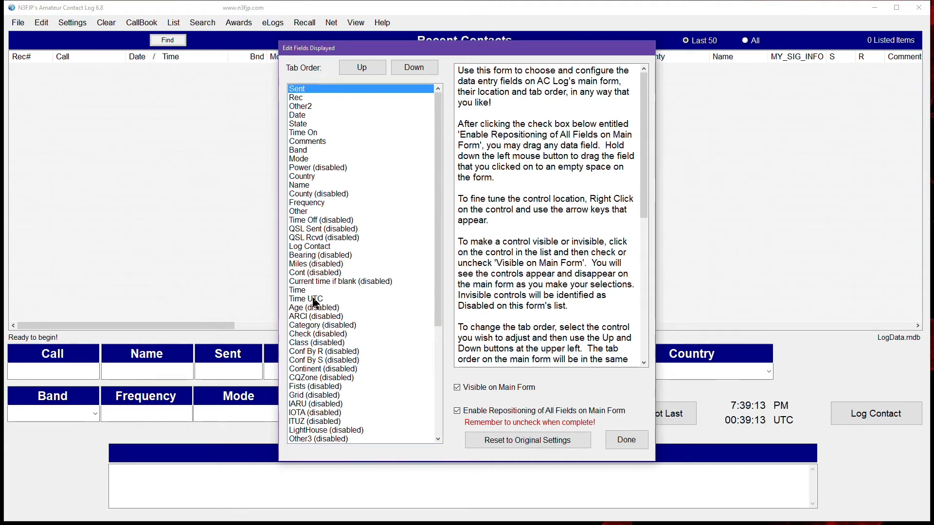
{"action": "scroll", "coordinate": [318, 318], "scroll_direction": "down", "scroll_amount": 3}
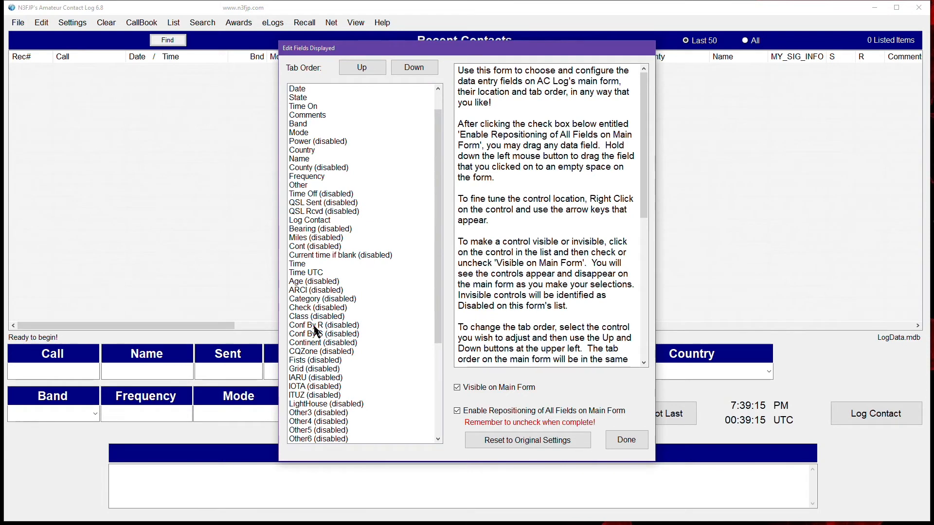
{"action": "scroll", "coordinate": [315, 346], "scroll_direction": "down", "scroll_amount": 3}
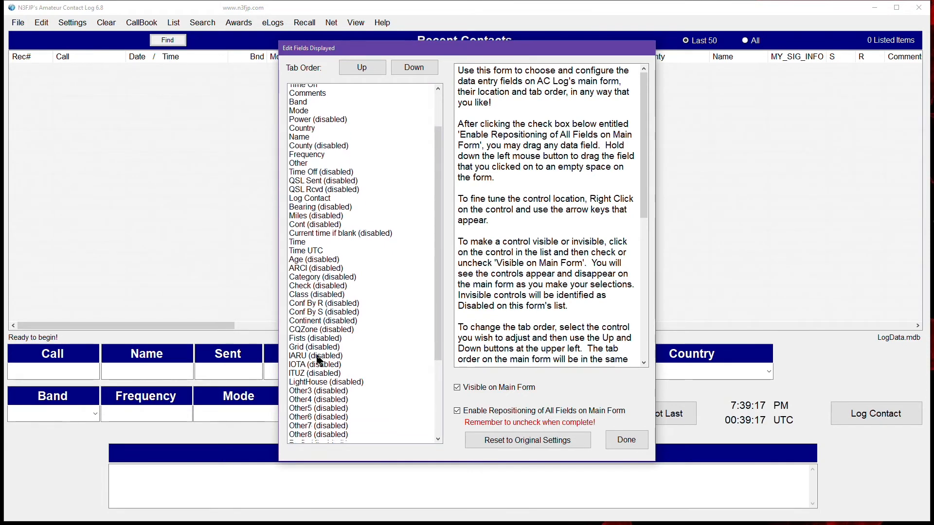
{"action": "left_click", "coordinate": [311, 336]}
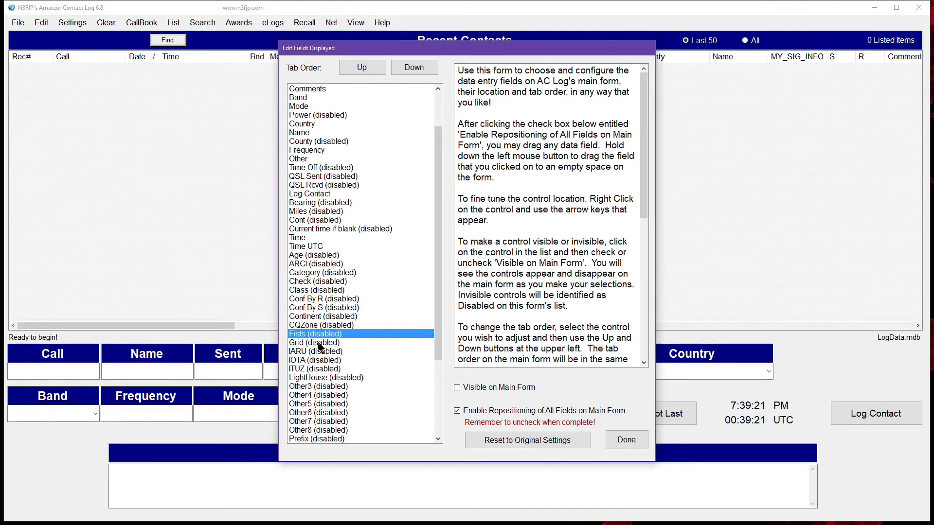
{"action": "scroll", "coordinate": [319, 347], "scroll_direction": "down", "scroll_amount": 3}
{"action": "scroll", "coordinate": [319, 350], "scroll_direction": "down", "scroll_amount": 2}
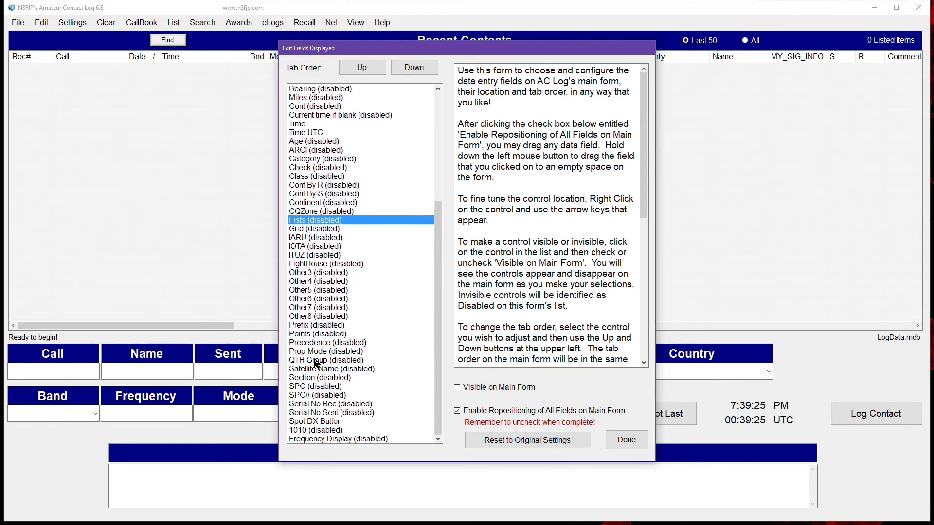
{"action": "left_click", "coordinate": [340, 421]}
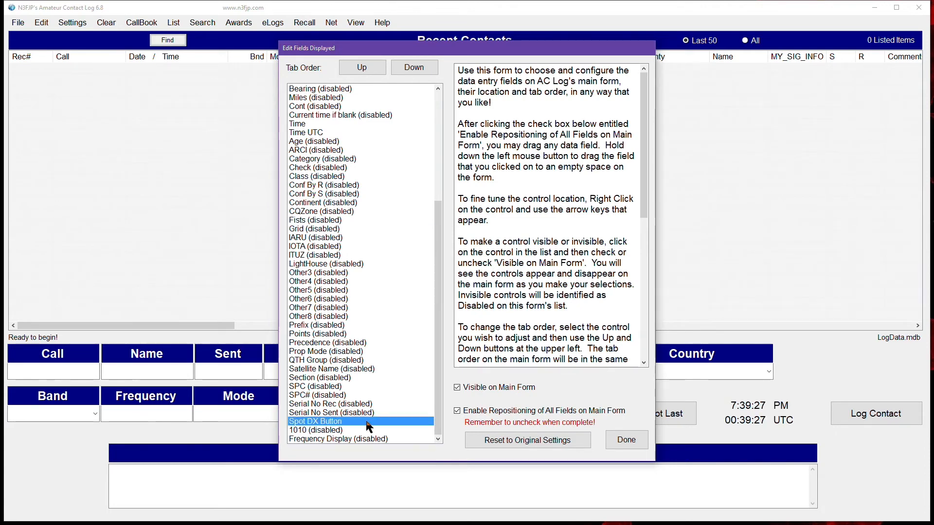
{"action": "left_click", "coordinate": [457, 388]}
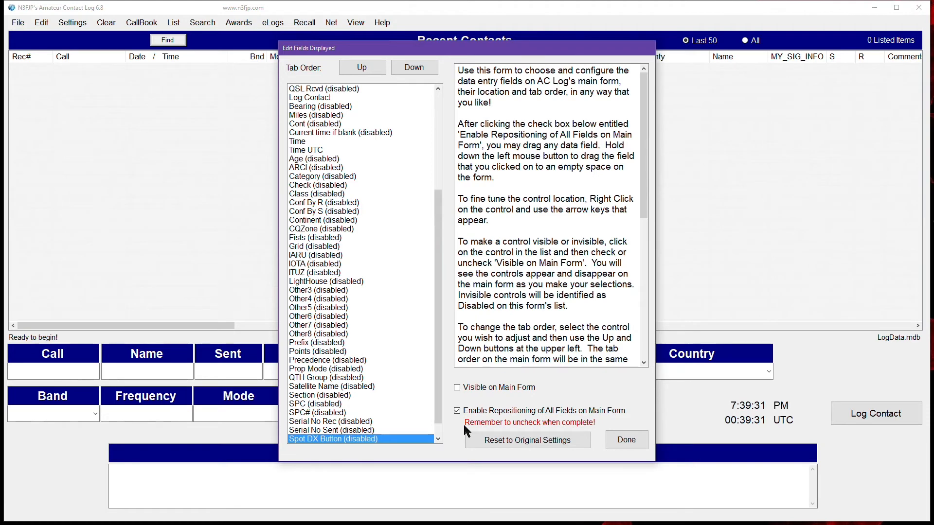
{"action": "left_click", "coordinate": [457, 411]}
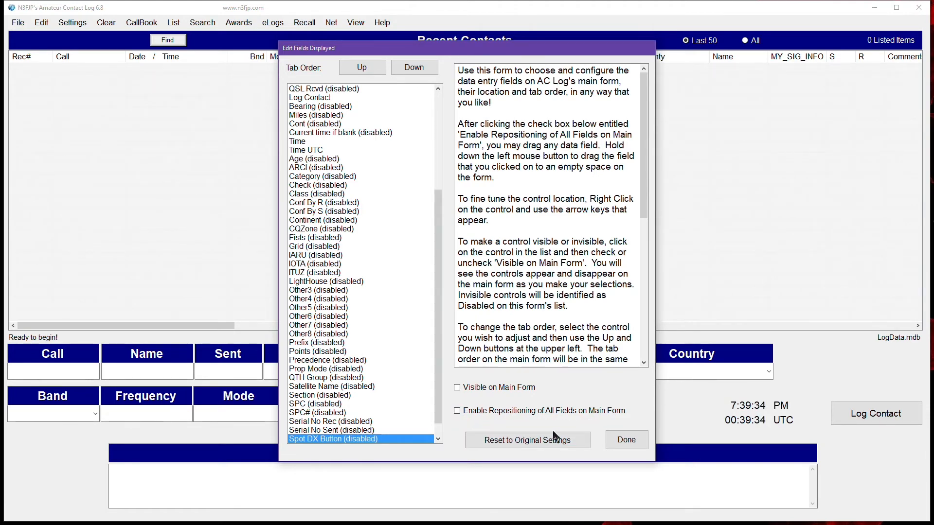
{"action": "left_click", "coordinate": [637, 441]}
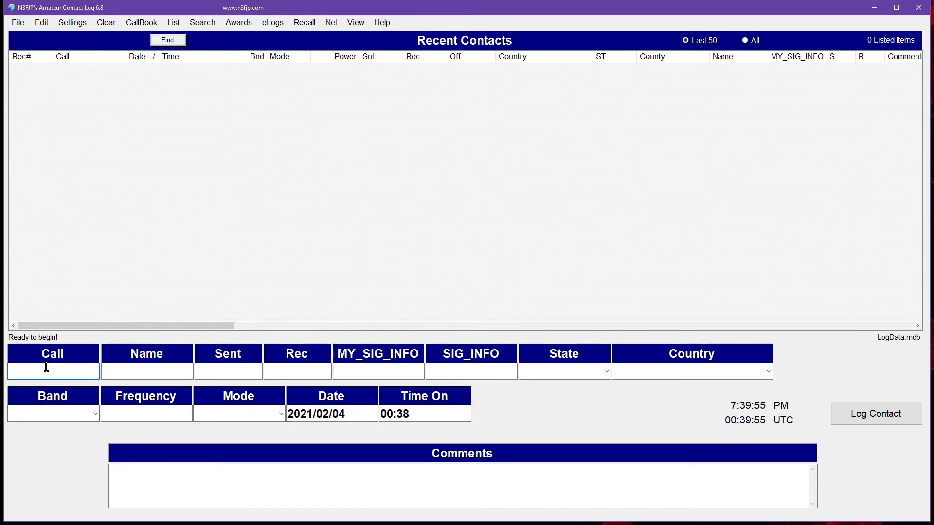
Test the tab order by entering W4CAE as the call and advancing to the next field, and clear the entry form
{"action": "type", "text": "W4CAE"}
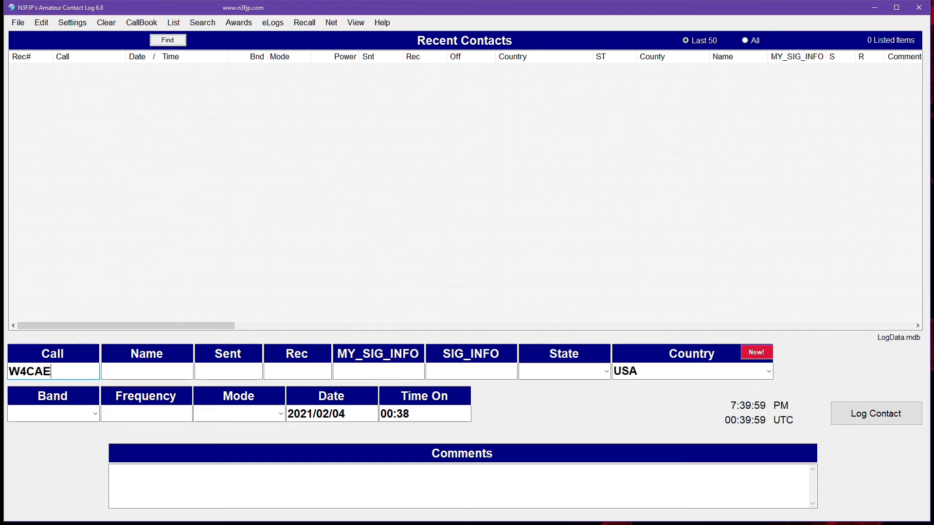
{"action": "key", "text": "Tab"}
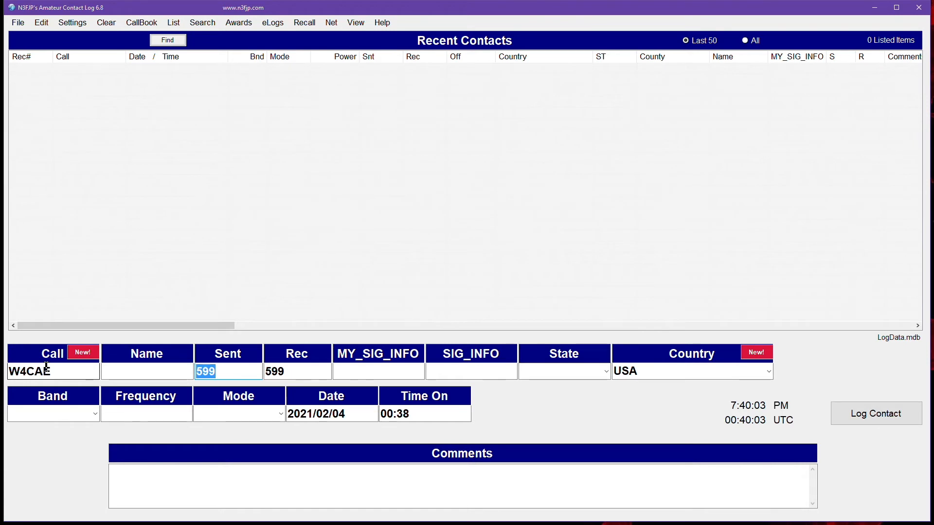
{"action": "key", "text": "Escape"}
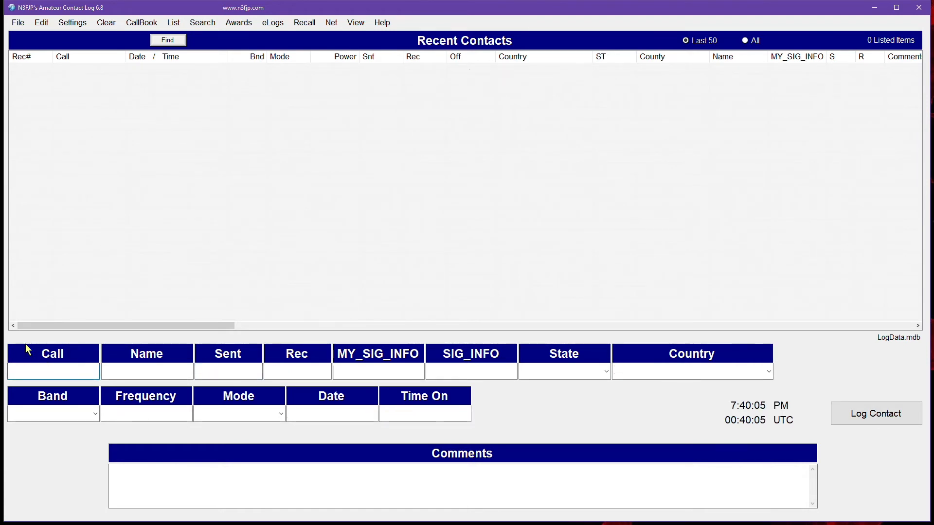